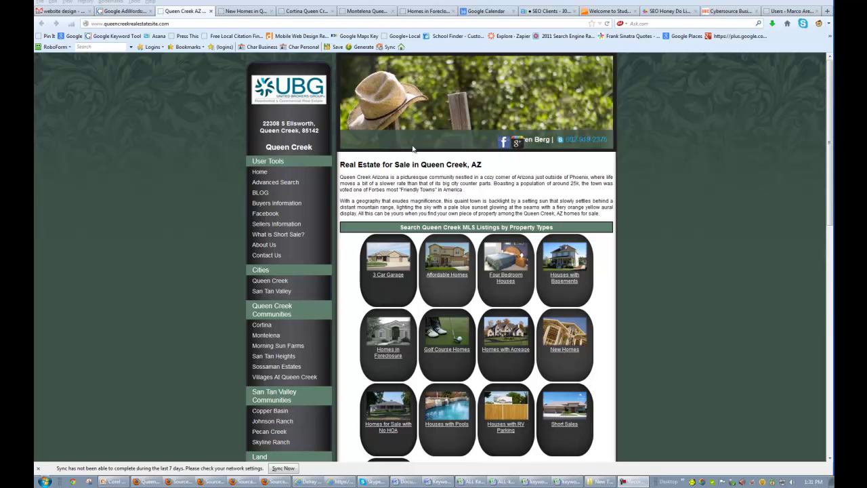
Step: Switch to the ALL-keywords workbook's Queen Creek sheet and examine the yellow rows of recommended keywords, including rows 6, 10, 12 and 24
{"action": "key", "text": "alt+Tab"}
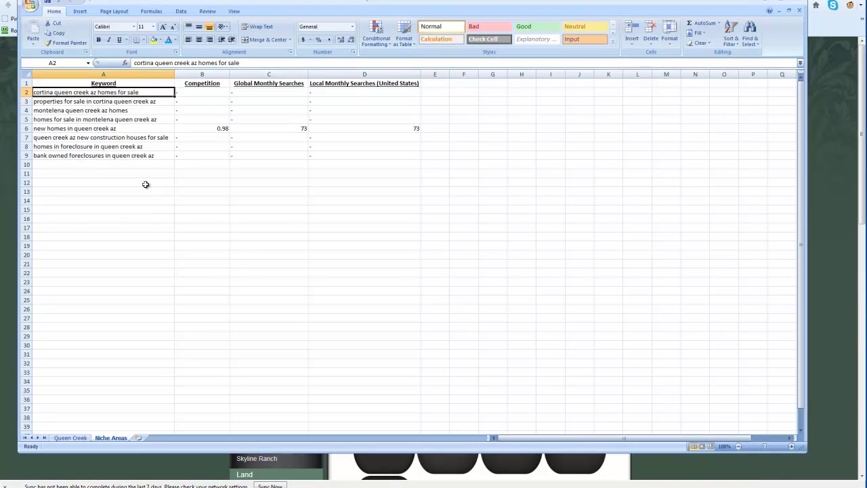
{"action": "left_click", "coordinate": [78, 438]}
{"action": "scroll", "coordinate": [126, 227], "scroll_direction": "up", "scroll_amount": 7}
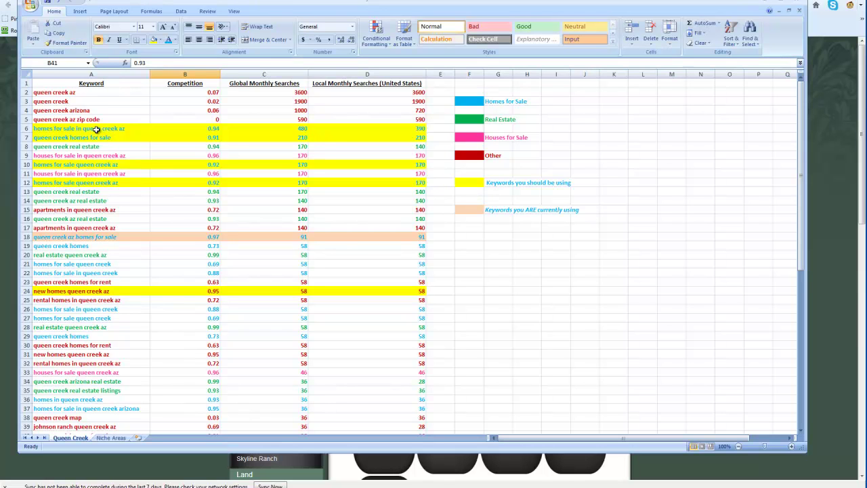
{"action": "left_click_drag", "start_coordinate": [97, 128], "coordinate": [359, 135]}
{"action": "left_click_drag", "start_coordinate": [112, 169], "coordinate": [354, 164]}
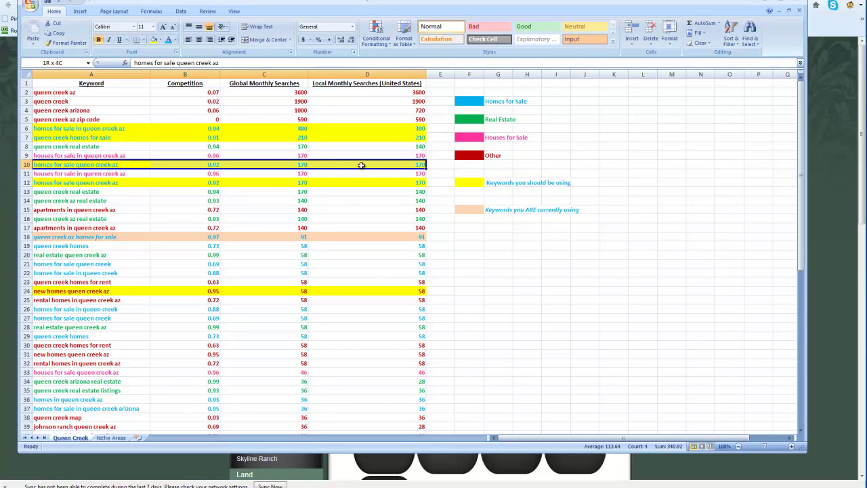
{"action": "left_click_drag", "start_coordinate": [128, 183], "coordinate": [341, 186]}
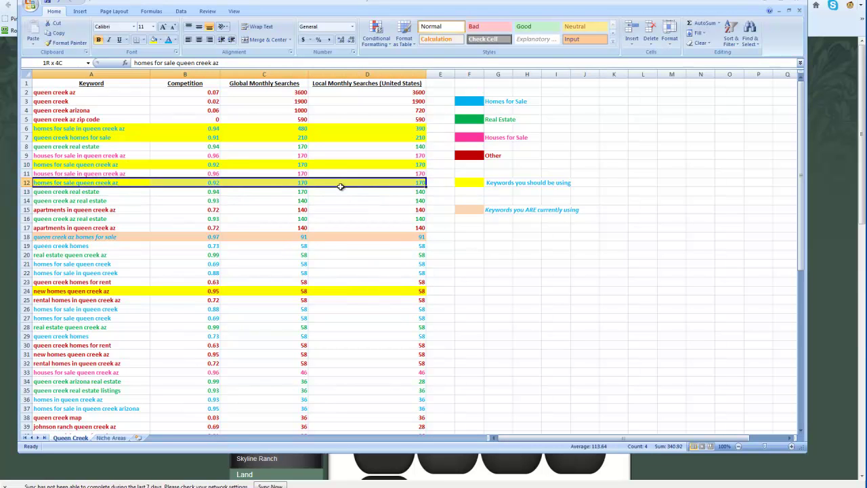
{"action": "left_click", "coordinate": [142, 288]}
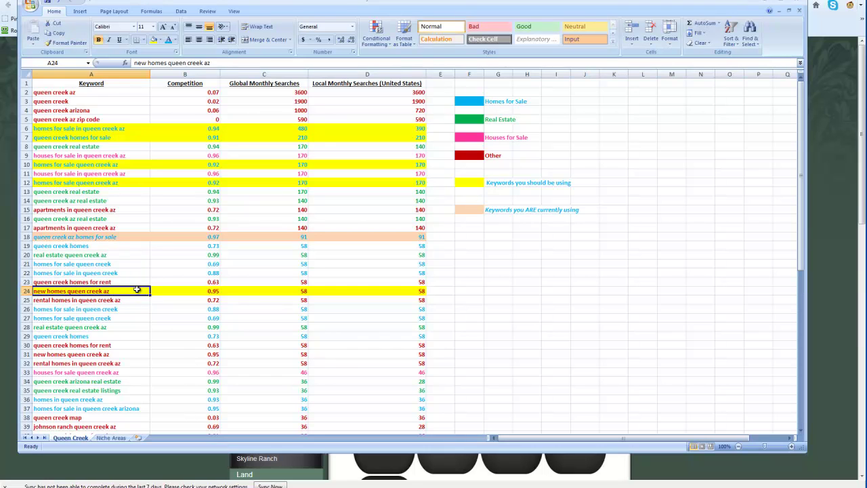
Step: Compare the wording and search volumes of the homes-for-sale keywords in column A, from row 6 down to row 22
{"action": "left_click", "coordinate": [97, 128]}
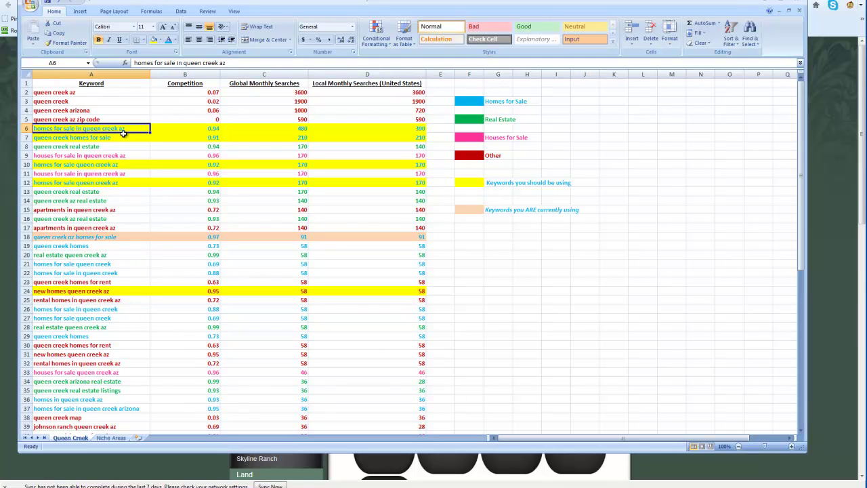
{"action": "left_click", "coordinate": [292, 129]}
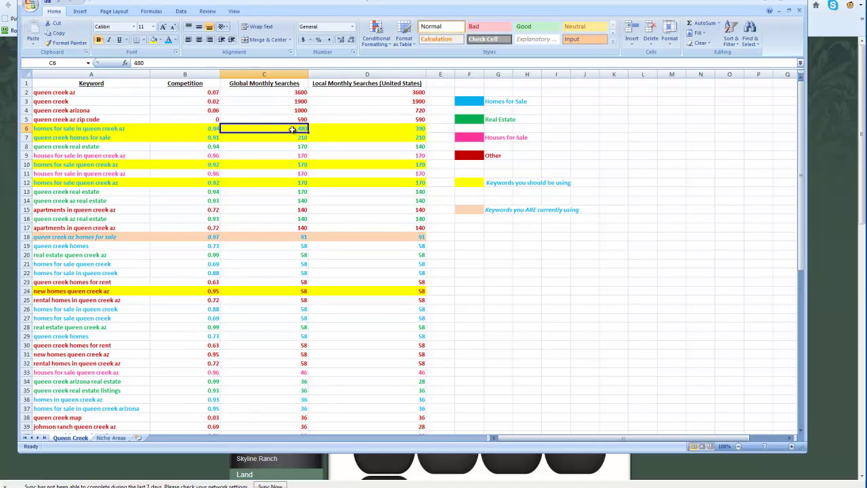
{"action": "left_click", "coordinate": [138, 130]}
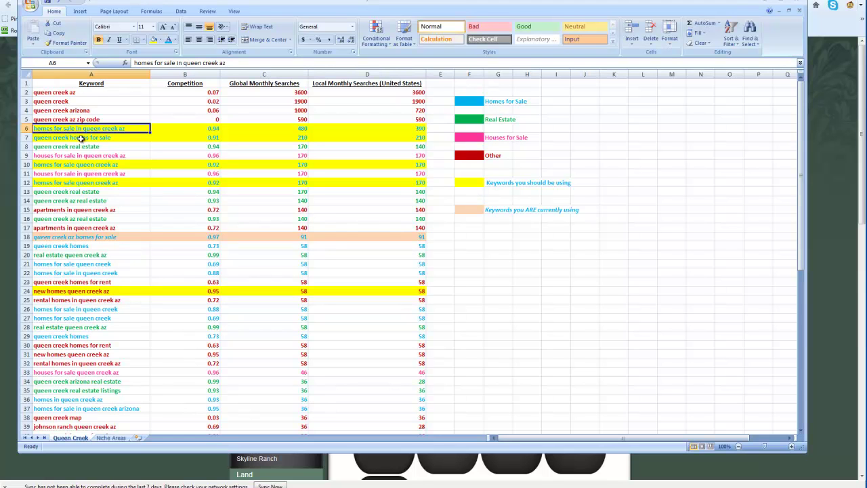
{"action": "left_click", "coordinate": [81, 138]}
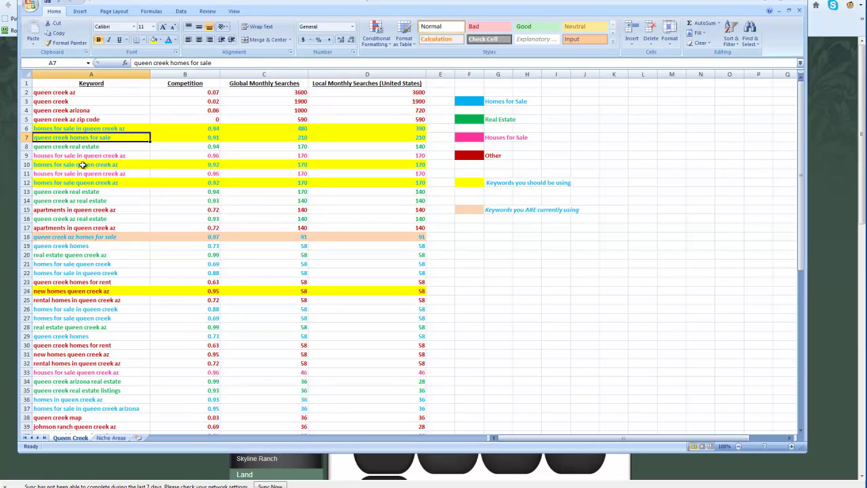
{"action": "left_click", "coordinate": [27, 182]}
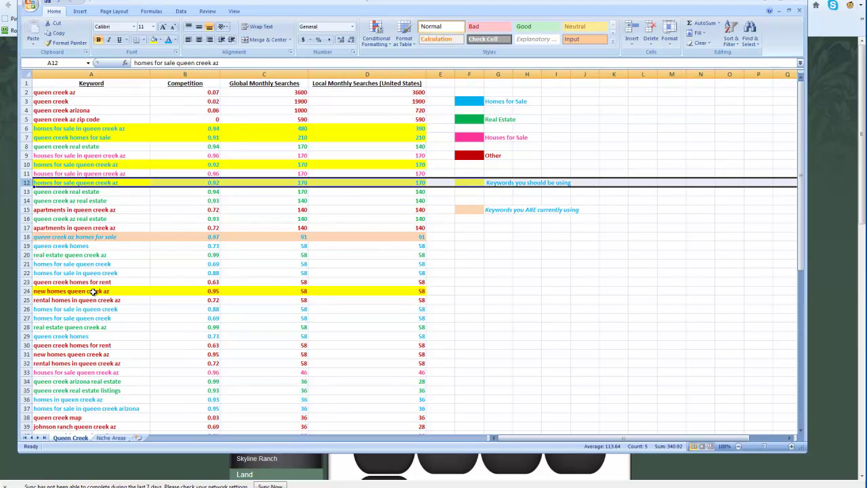
{"action": "left_click", "coordinate": [79, 245]}
{"action": "left_click", "coordinate": [97, 265]}
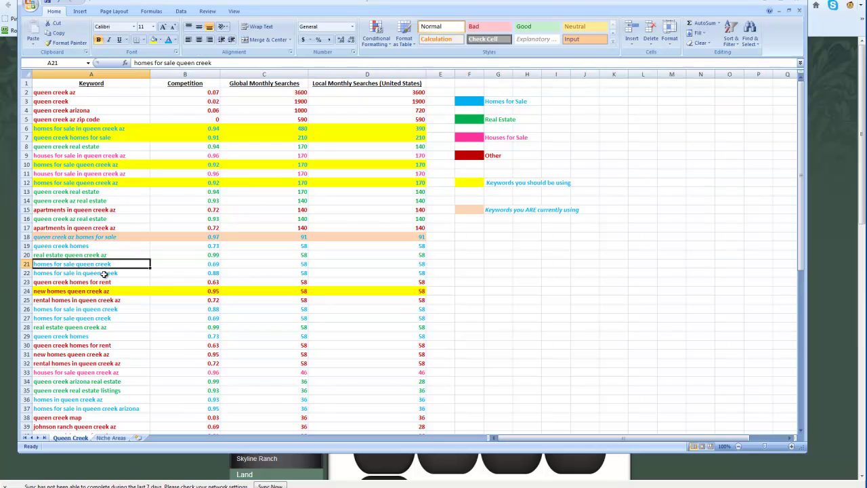
{"action": "left_click", "coordinate": [104, 273]}
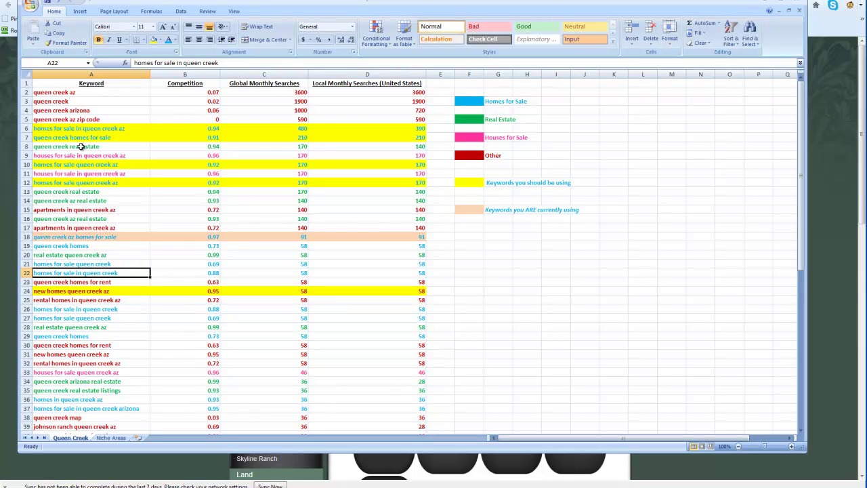
Step: Switch to the Queen Creek real estate home page, view its page source, and highlight the text inside the title tag
{"action": "left_click", "coordinate": [157, 459]}
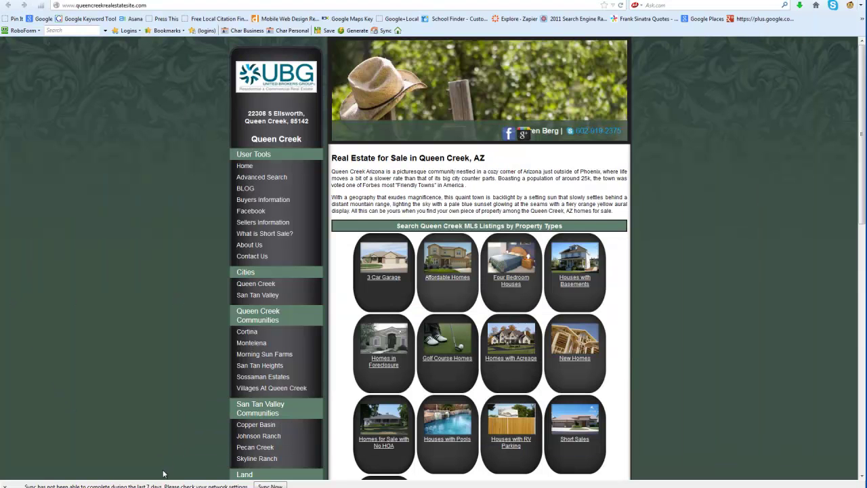
{"action": "key", "text": "ctrl+u"}
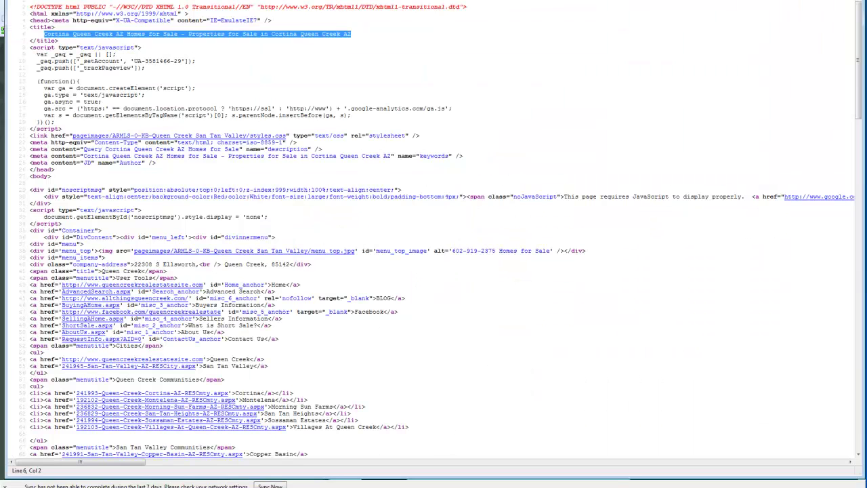
{"action": "key", "text": "alt+Tab"}
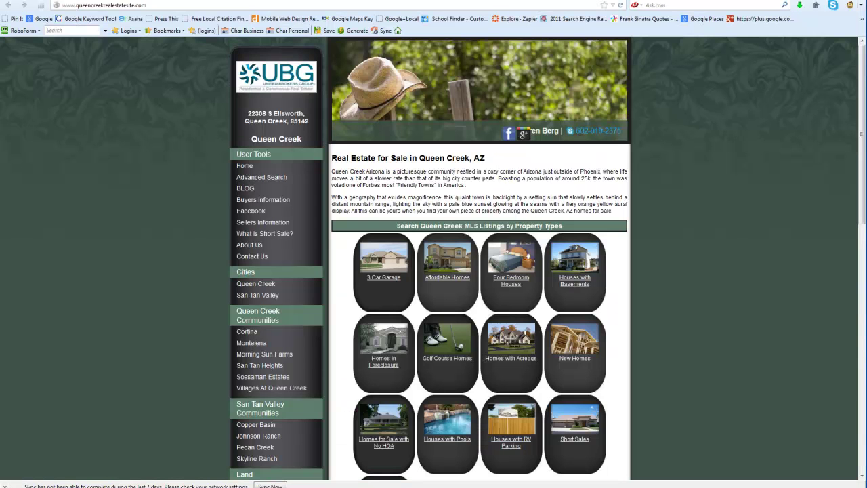
{"action": "right_click", "coordinate": [150, 97]}
{"action": "left_click", "coordinate": [176, 185]}
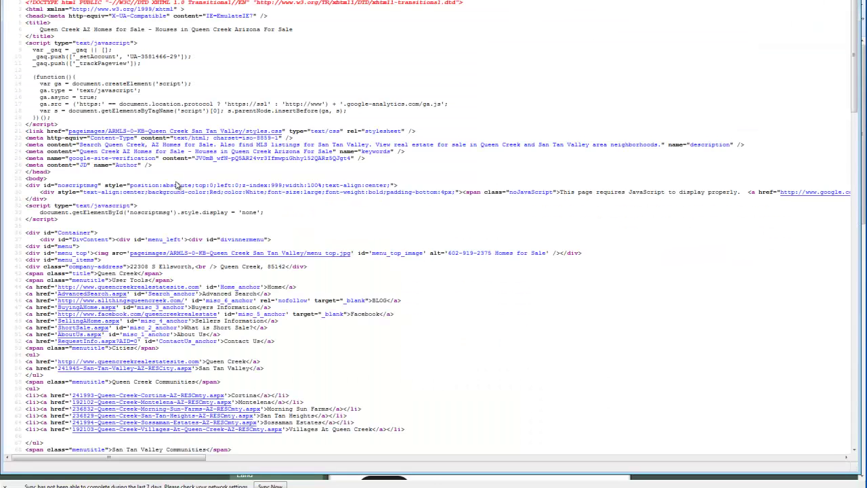
{"action": "left_click_drag", "start_coordinate": [292, 30], "coordinate": [40, 30]}
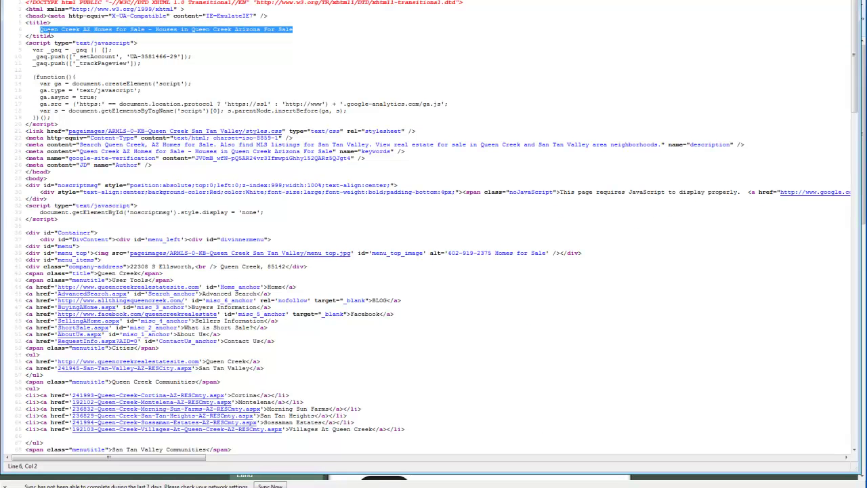
{"action": "left_click", "coordinate": [73, 30]}
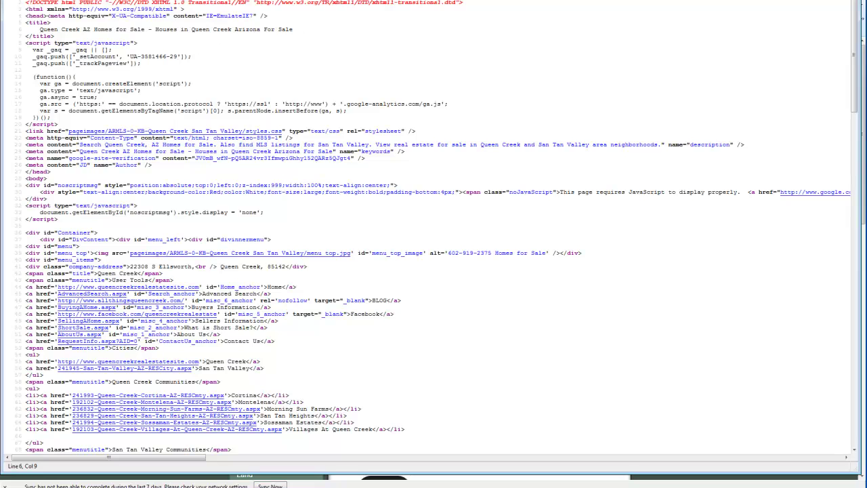
Step: Return to the keyword workbook and review the colour legend entries Homes for Sale, Real Estate, Houses for Sale and Other
{"action": "key", "text": "alt+Tab"}
{"action": "left_click", "coordinate": [159, 190]}
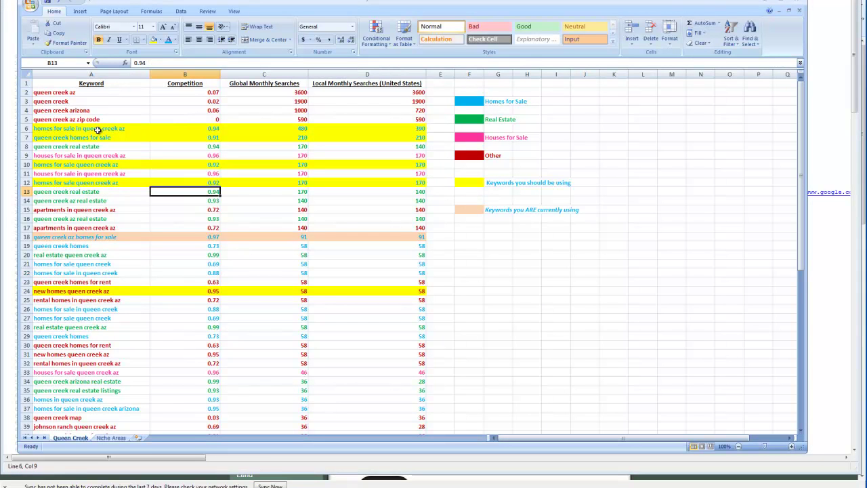
{"action": "left_click", "coordinate": [493, 103]}
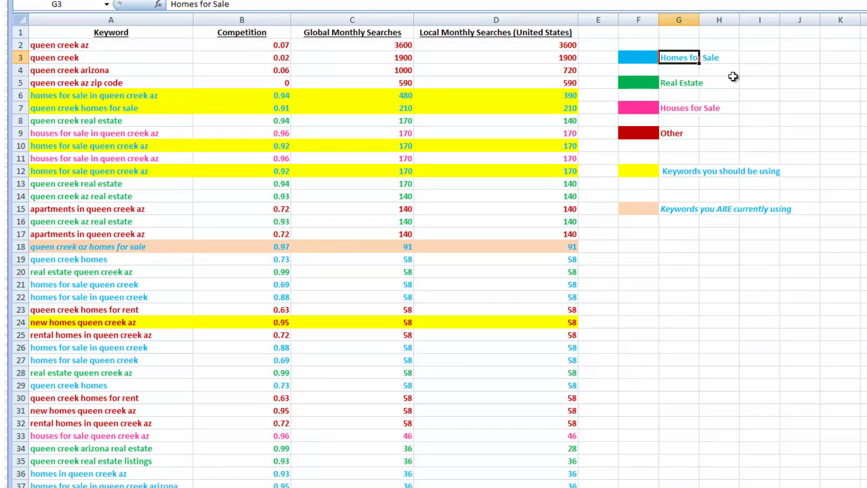
{"action": "left_click", "coordinate": [686, 83]}
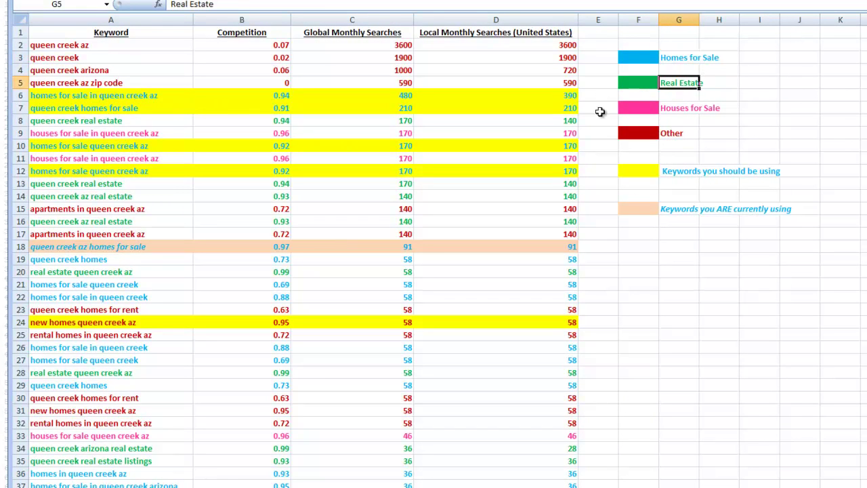
{"action": "left_click", "coordinate": [672, 111]}
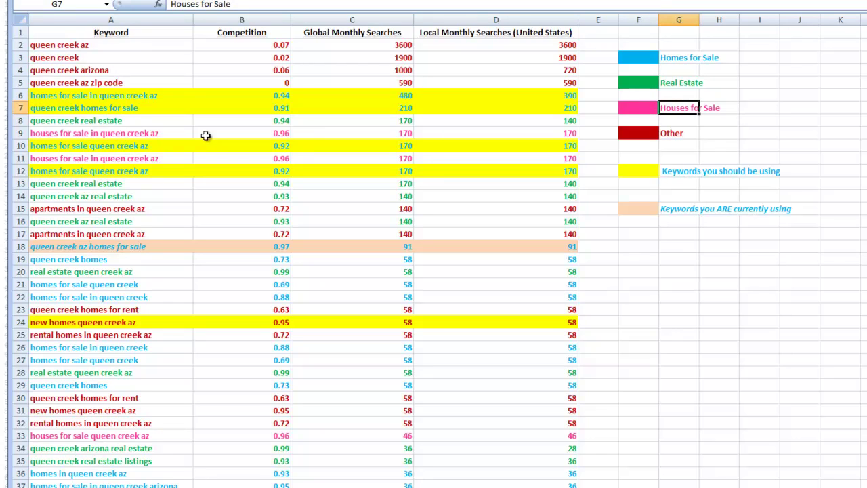
{"action": "left_click", "coordinate": [682, 136]}
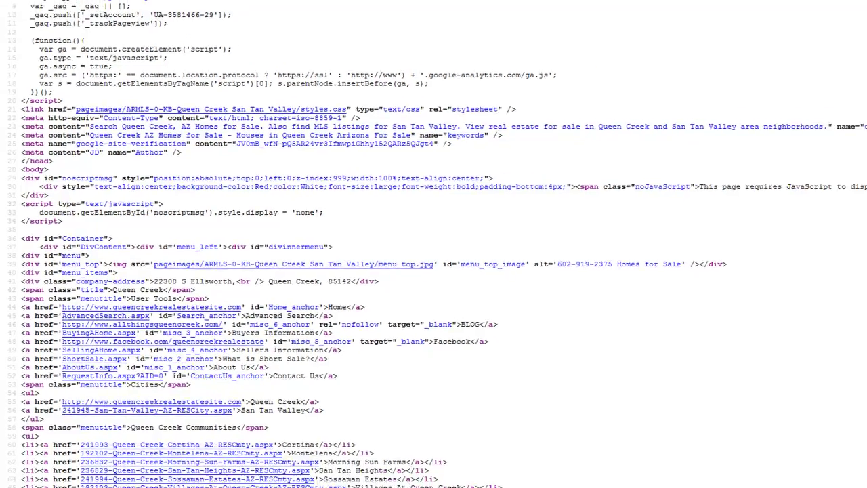
Step: Compare the title in the page source with the keyword sheet and select the "queen creek az homes for sale" row across columns A to D
{"action": "key", "text": "alt+Tab"}
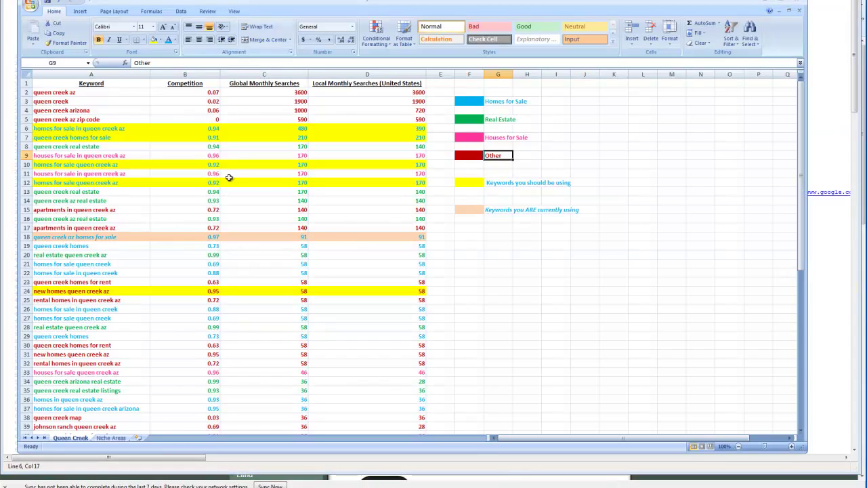
{"action": "key", "text": "alt+Tab"}
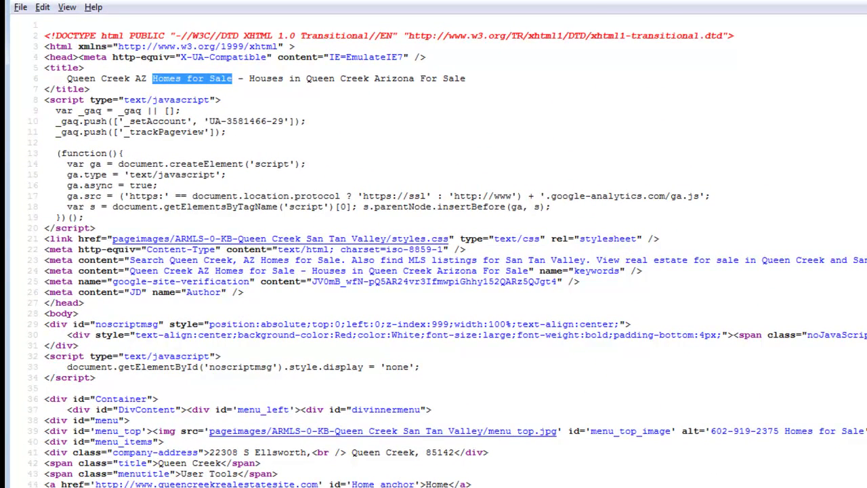
{"action": "key", "text": "alt+Tab"}
{"action": "left_click", "coordinate": [180, 404]}
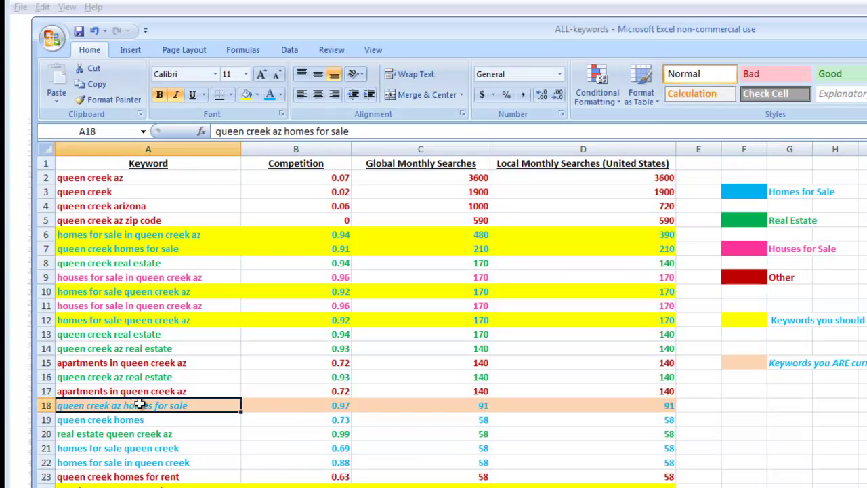
{"action": "left_click", "coordinate": [600, 412], "text": "shift"}
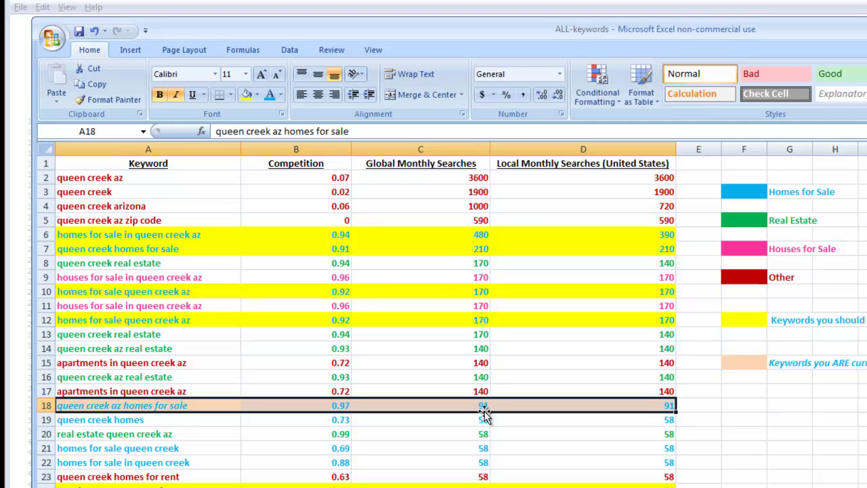
Step: Select the whole keyword table in columns A to D and sort it in ascending order by keyword
{"action": "left_click_drag", "start_coordinate": [370, 32], "coordinate": [392, 117]}
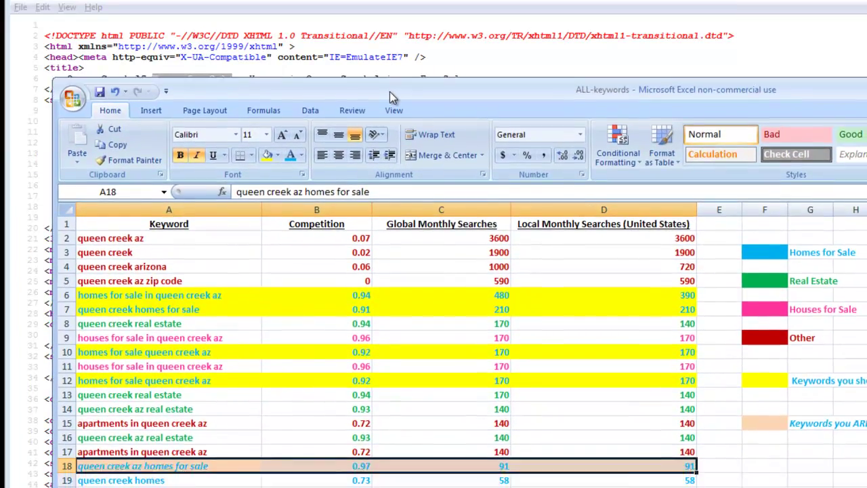
{"action": "key", "text": "ctrl+Home"}
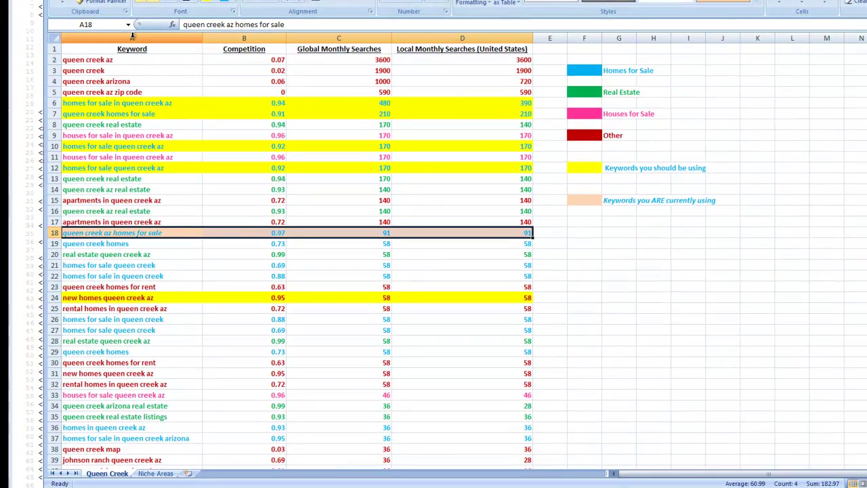
{"action": "key", "text": "ctrl+shift+Down"}
{"action": "key", "text": "shift+Right"}
{"action": "key", "text": "shift+Right"}
{"action": "key", "text": "shift+Right"}
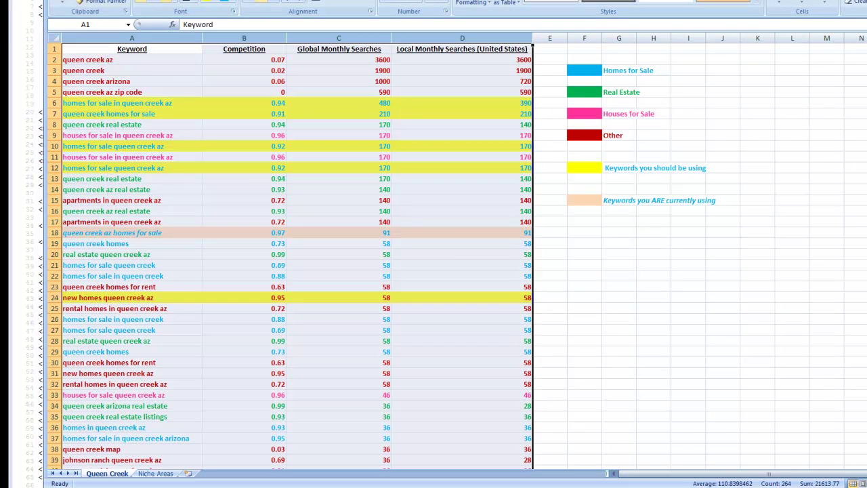
{"action": "key", "text": "alt+a"}
{"action": "key", "text": "s"}
{"action": "key", "text": "a"}
Step: Examine the pink houses keywords in the sorted list, checking "houses in queen creek az" and "houses for sale in queen creek arizona"
{"action": "scroll", "coordinate": [88, 134], "scroll_direction": "down", "scroll_amount": 1}
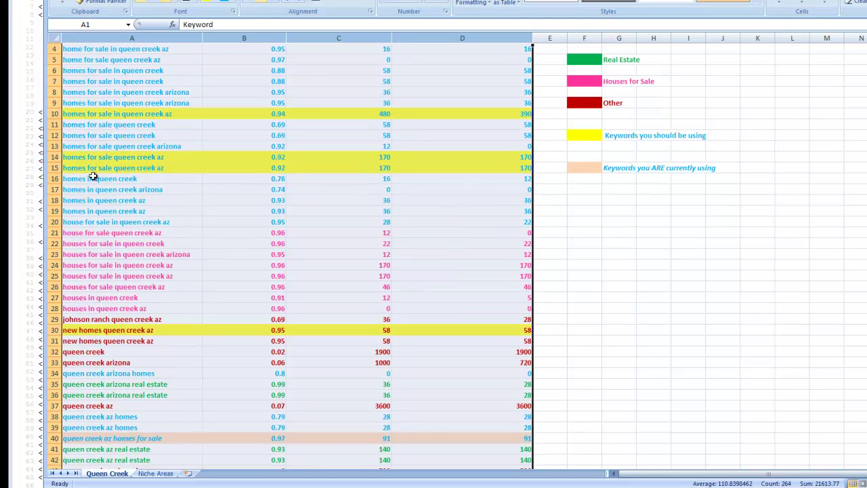
{"action": "left_click", "coordinate": [107, 308]}
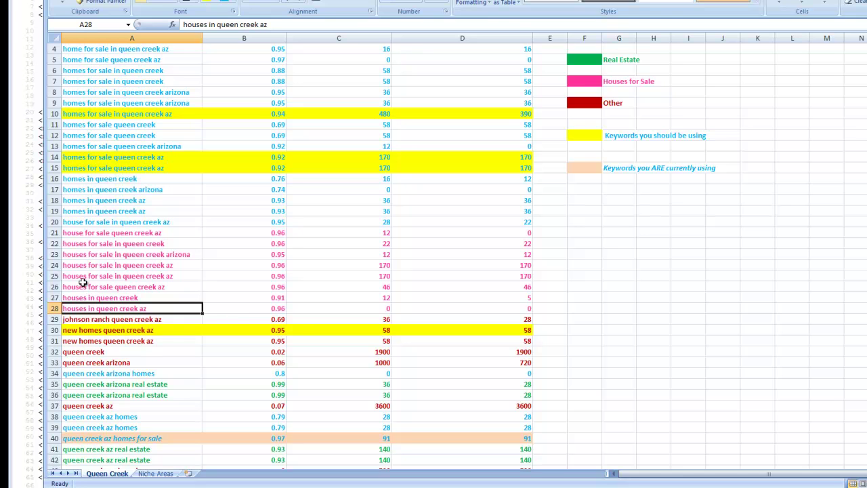
{"action": "left_click", "coordinate": [107, 255]}
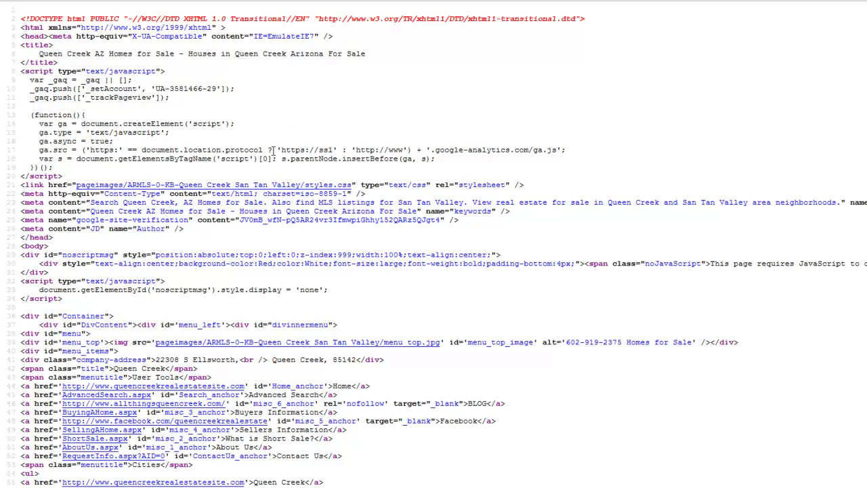
Step: In the page source's meta description, highlight the phrases "Queen Creek, AZ Homes for Sale" and "real estate for sale in Queen Creek"
{"action": "left_click_drag", "start_coordinate": [21, 211], "coordinate": [95, 202]}
{"action": "left_click", "coordinate": [133, 205]}
{"action": "left_click_drag", "start_coordinate": [261, 202], "coordinate": [123, 203]}
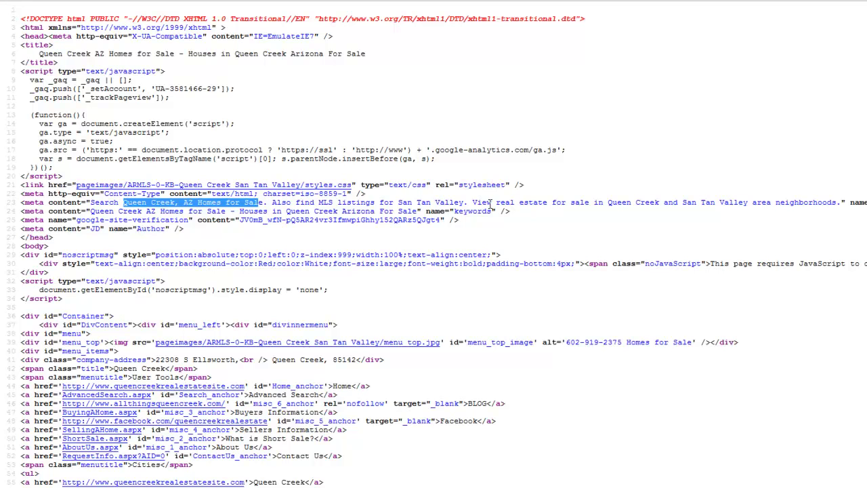
{"action": "left_click_drag", "start_coordinate": [494, 202], "coordinate": [661, 202]}
Step: Check the Queen Creek real estate rows in the keyword sheet and highlight "San Tan Valley" in the page source's meta description
{"action": "key", "text": "alt+Tab"}
{"action": "scroll", "coordinate": [105, 296], "scroll_direction": "down", "scroll_amount": 10}
{"action": "scroll", "coordinate": [103, 292], "scroll_direction": "down", "scroll_amount": 1}
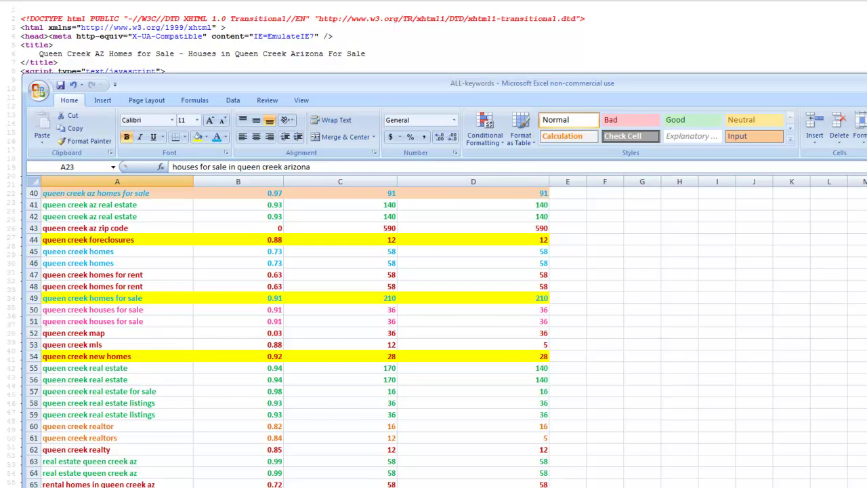
{"action": "left_click", "coordinate": [21, 334]}
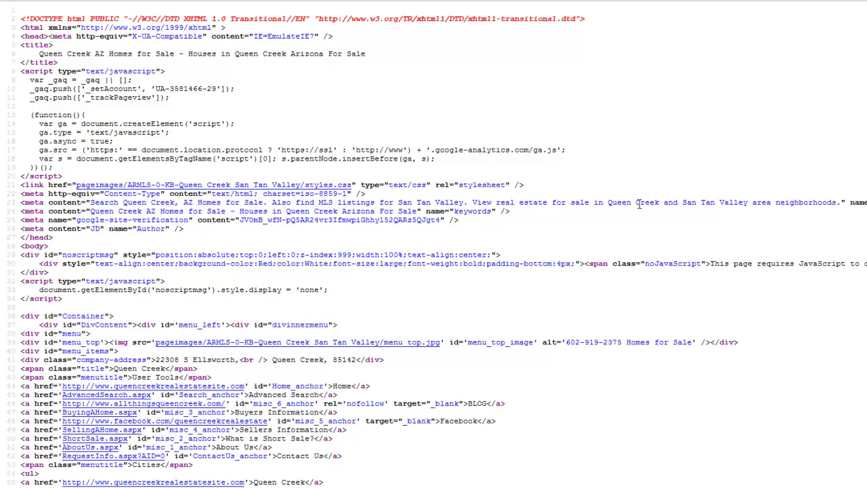
{"action": "left_click_drag", "start_coordinate": [749, 201], "coordinate": [681, 205]}
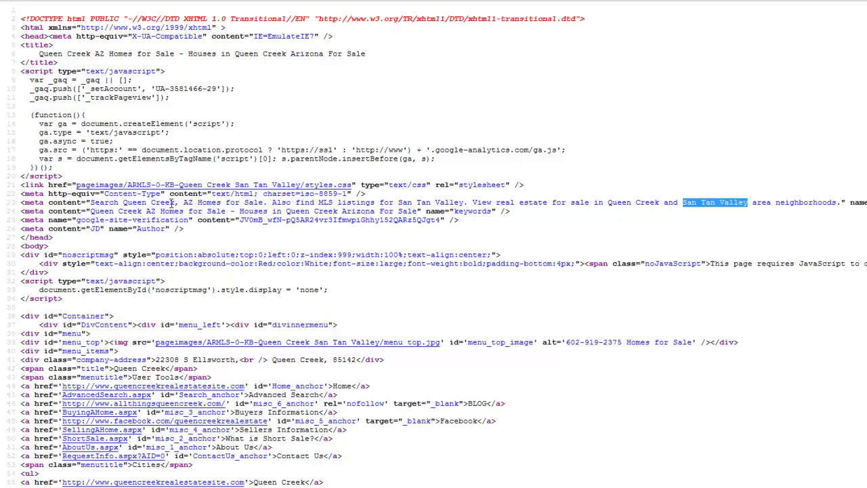
Step: Highlight the full keywords meta content and compare "Queen Creek AZ Homes for Sale" across the title, meta description and keywords tag
{"action": "left_click_drag", "start_coordinate": [91, 210], "coordinate": [418, 215]}
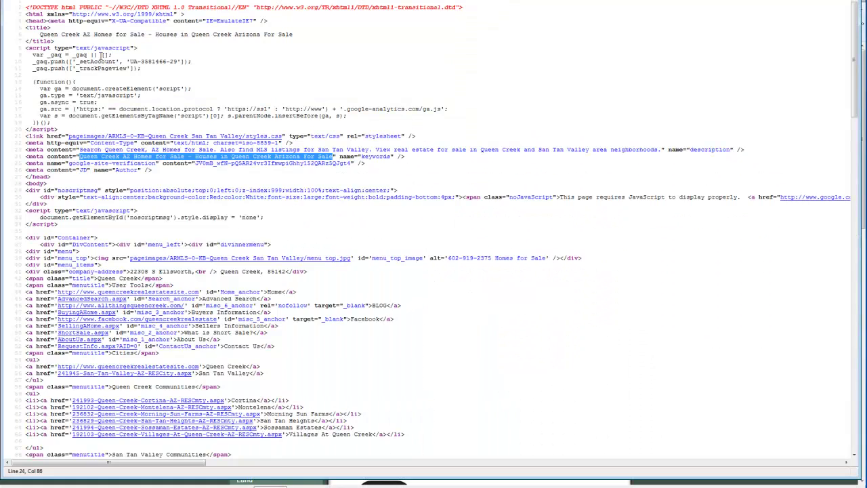
{"action": "left_click_drag", "start_coordinate": [40, 34], "coordinate": [148, 34]}
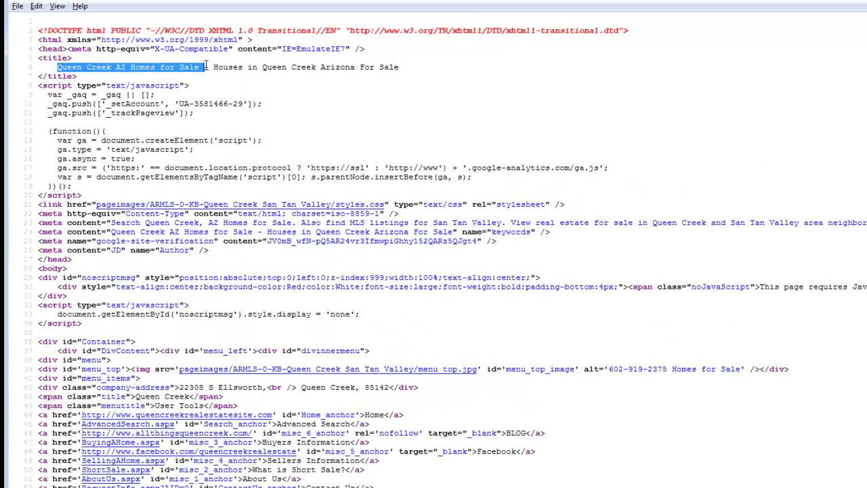
{"action": "left_click_drag", "start_coordinate": [112, 220], "coordinate": [283, 223]}
{"action": "left_click_drag", "start_coordinate": [111, 231], "coordinate": [255, 233]}
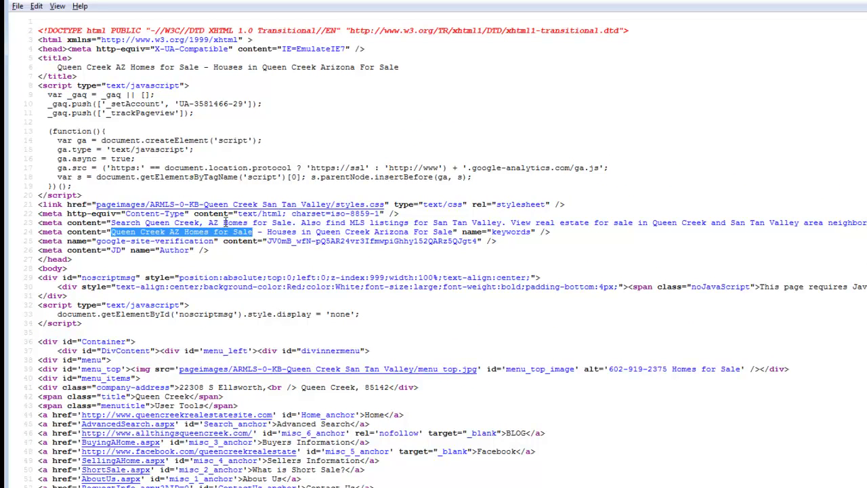
Step: Copy the homepage heading "Real Estate for Sale in Queen Creek, AZ" into the Google AdWords Keyword Tool's phrase list and run the search
{"action": "key", "text": "alt+Tab"}
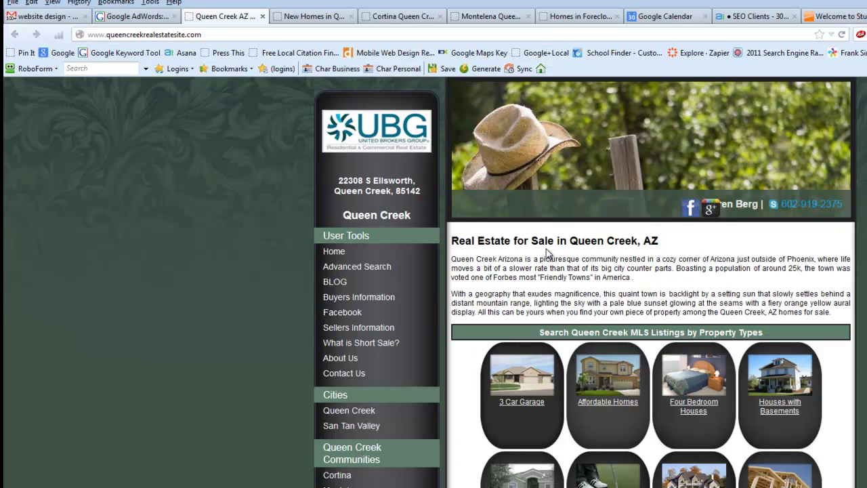
{"action": "left_click_drag", "start_coordinate": [666, 242], "coordinate": [451, 242]}
{"action": "key", "text": "ctrl+c"}
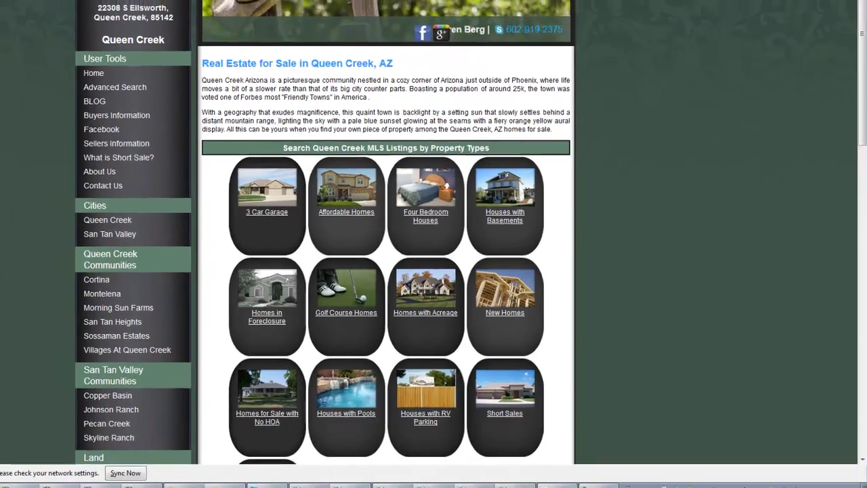
{"action": "key", "text": "alt+Tab"}
{"action": "left_click", "coordinate": [329, 115]}
{"action": "key", "text": "Return"}
{"action": "key", "text": "ctrl+v"}
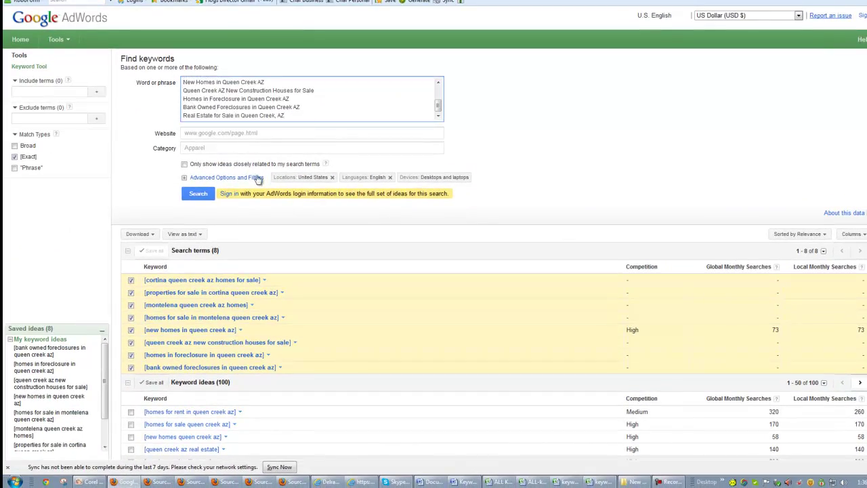
{"action": "left_click", "coordinate": [198, 193]}
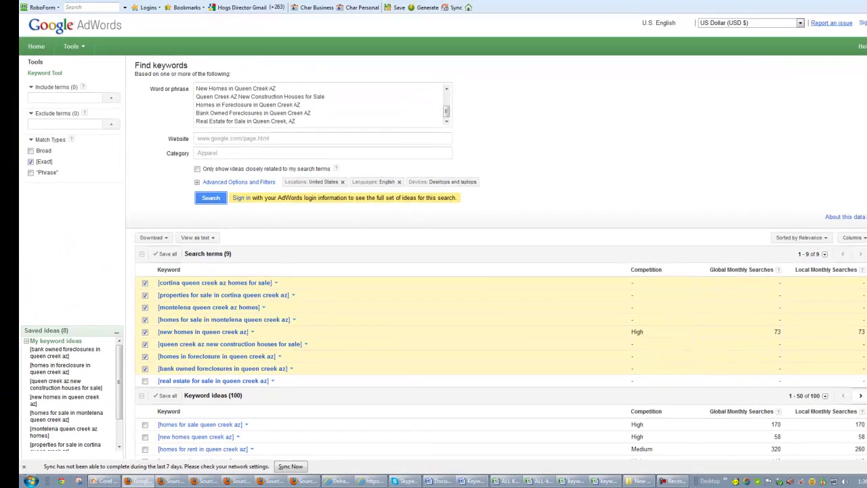
Step: Return to the homepage and highlight "Queen Creek, AZ homes for sale" and the heading "Search Queen Creek MLS Listings by Property Types"
{"action": "left_click", "coordinate": [231, 480]}
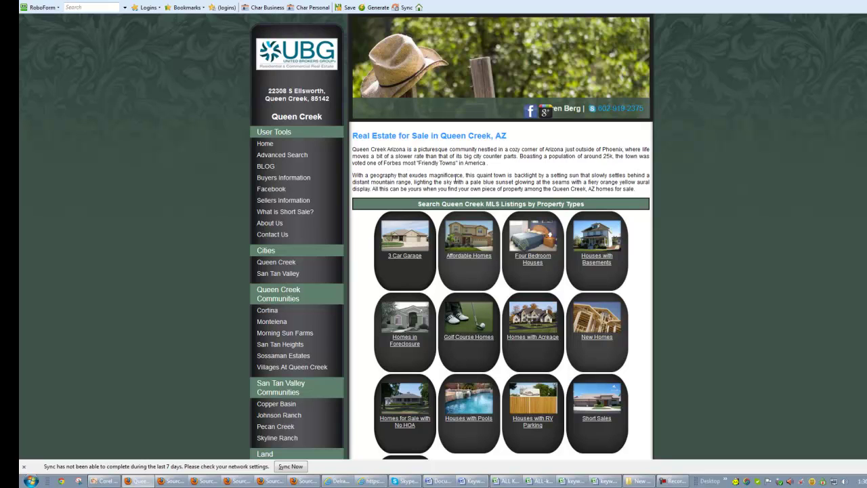
{"action": "left_click_drag", "start_coordinate": [634, 190], "coordinate": [553, 190]}
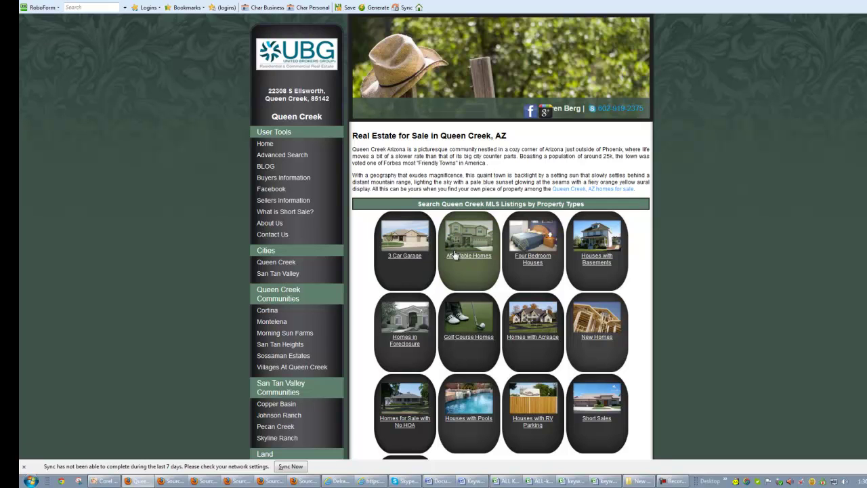
{"action": "left_click_drag", "start_coordinate": [597, 200], "coordinate": [419, 214]}
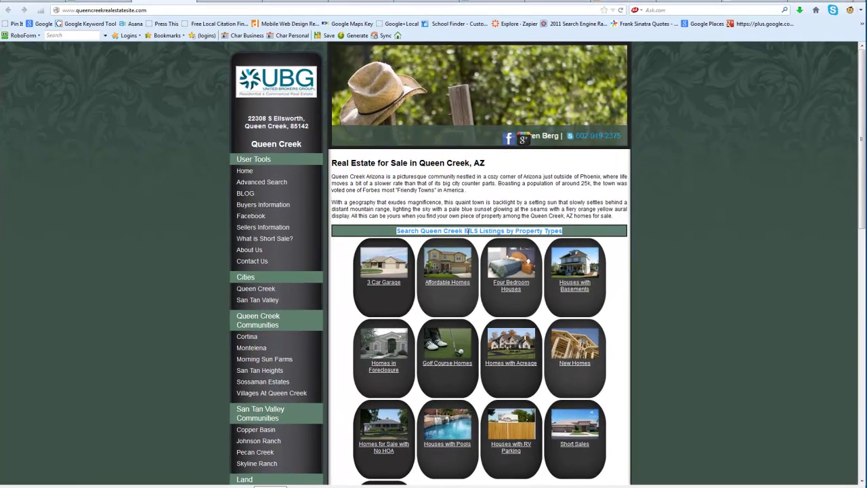
Step: Review the rest of the homepage copy, highlighting "Houses in Queen Creek Arizona for sale" beneath the "Homes for Sale in Queen Creek, AZ" heading
{"action": "scroll", "coordinate": [469, 215], "scroll_direction": "down", "scroll_amount": 2}
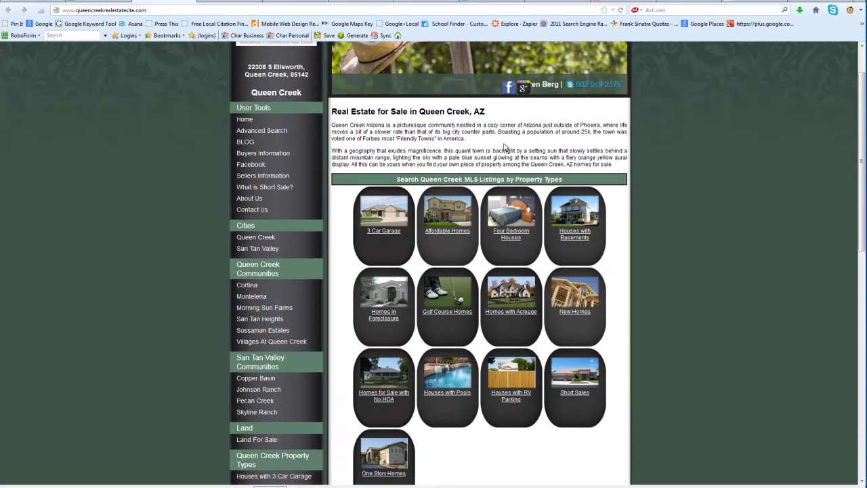
{"action": "scroll", "coordinate": [600, 234], "scroll_direction": "down", "scroll_amount": 5}
{"action": "scroll", "coordinate": [603, 238], "scroll_direction": "down", "scroll_amount": 4}
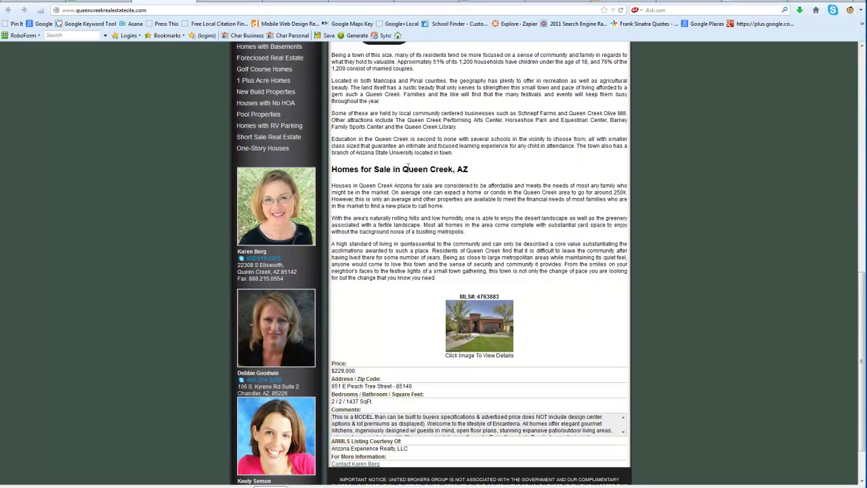
{"action": "left_click_drag", "start_coordinate": [435, 184], "coordinate": [333, 182]}
{"action": "scroll", "coordinate": [509, 167], "scroll_direction": "up", "scroll_amount": 5}
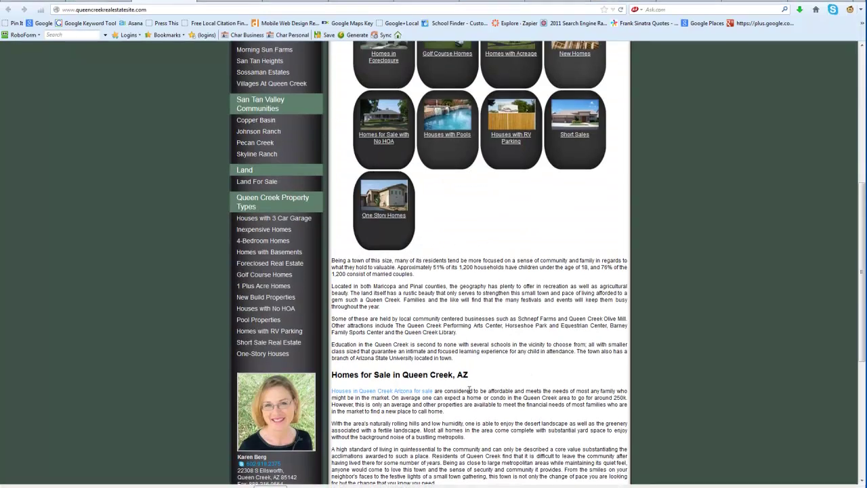
{"action": "scroll", "coordinate": [491, 316], "scroll_direction": "down", "scroll_amount": 6}
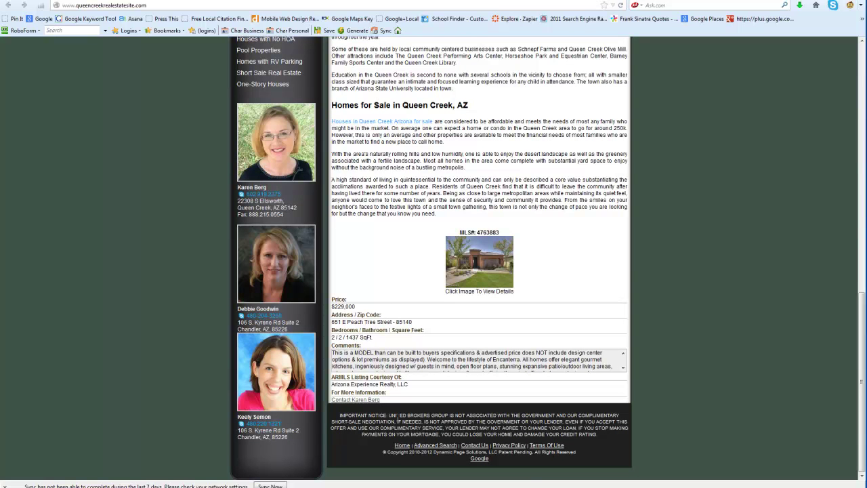
{"action": "scroll", "coordinate": [646, 422], "scroll_direction": "up", "scroll_amount": 12}
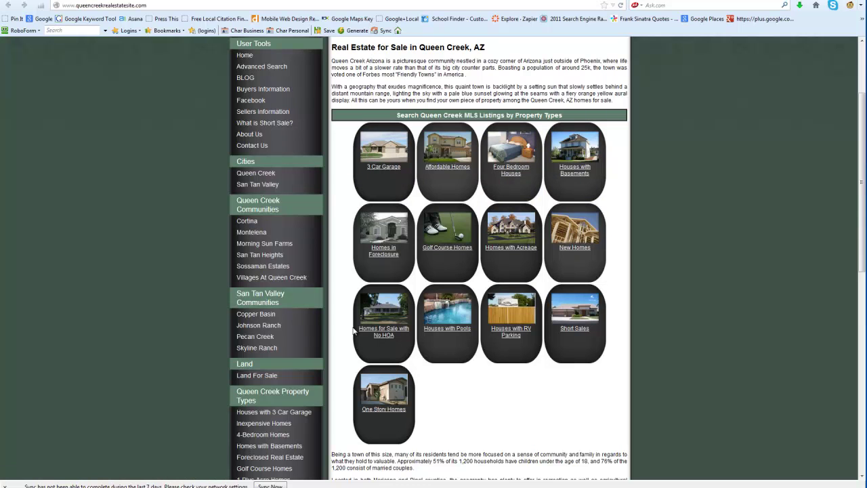
{"action": "scroll", "coordinate": [353, 330], "scroll_direction": "up", "scroll_amount": 3}
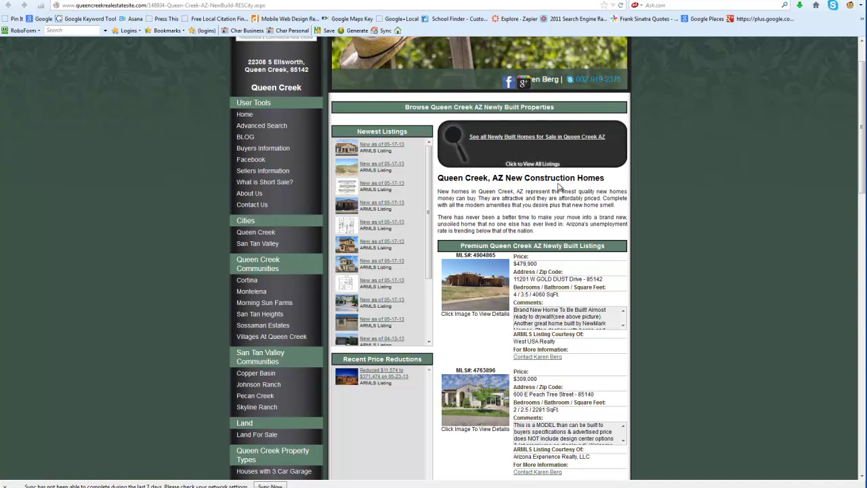
Step: Compare the new-build page's "Queen Creek, AZ New Construction Homes" heading with the keyword sheet's yellow "new homes queen creek az" row, selected across columns A to D
{"action": "left_click_drag", "start_coordinate": [601, 177], "coordinate": [439, 176]}
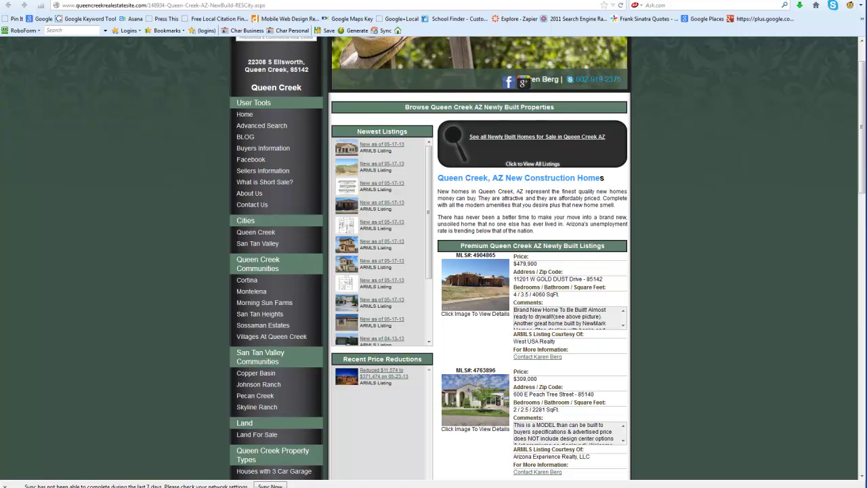
{"action": "key", "text": "alt+Tab"}
{"action": "scroll", "coordinate": [103, 254], "scroll_direction": "up", "scroll_amount": 10}
{"action": "scroll", "coordinate": [102, 256], "scroll_direction": "down", "scroll_amount": 5}
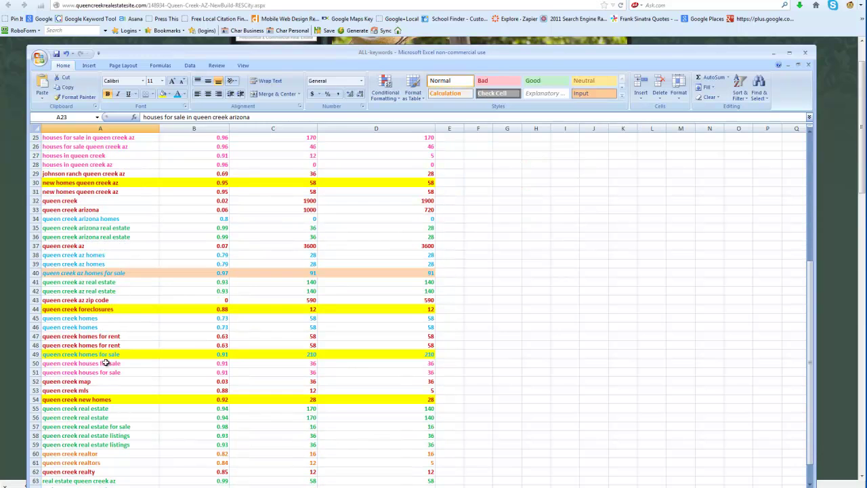
{"action": "scroll", "coordinate": [114, 252], "scroll_direction": "up", "scroll_amount": 1}
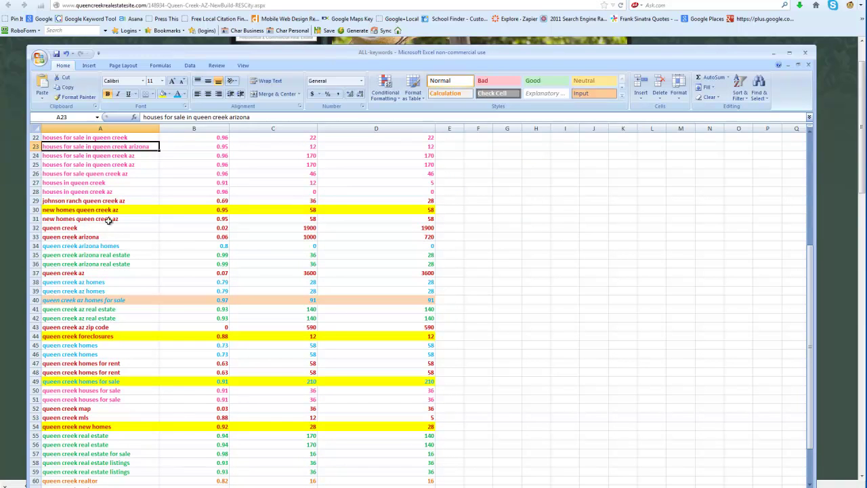
{"action": "left_click_drag", "start_coordinate": [62, 206], "coordinate": [391, 210]}
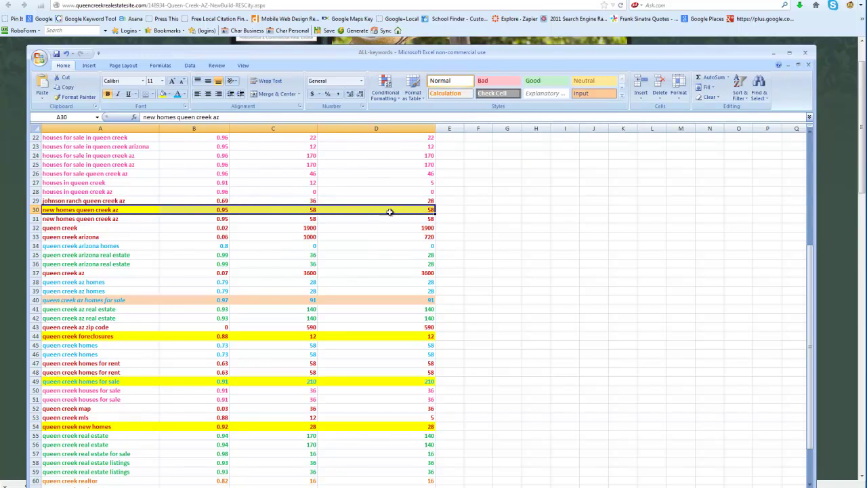
Step: Clear the duplicate "new homes queen creek az" entry in row 31, columns A to D, of the keyword sheet
{"action": "scroll", "coordinate": [533, 263], "scroll_direction": "up", "scroll_amount": 5}
{"action": "scroll", "coordinate": [530, 264], "scroll_direction": "up", "scroll_amount": 2}
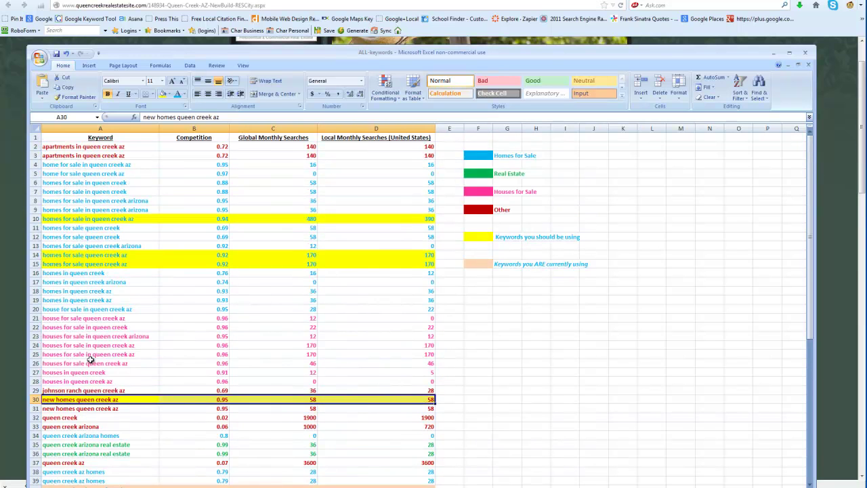
{"action": "scroll", "coordinate": [90, 335], "scroll_direction": "down", "scroll_amount": 2}
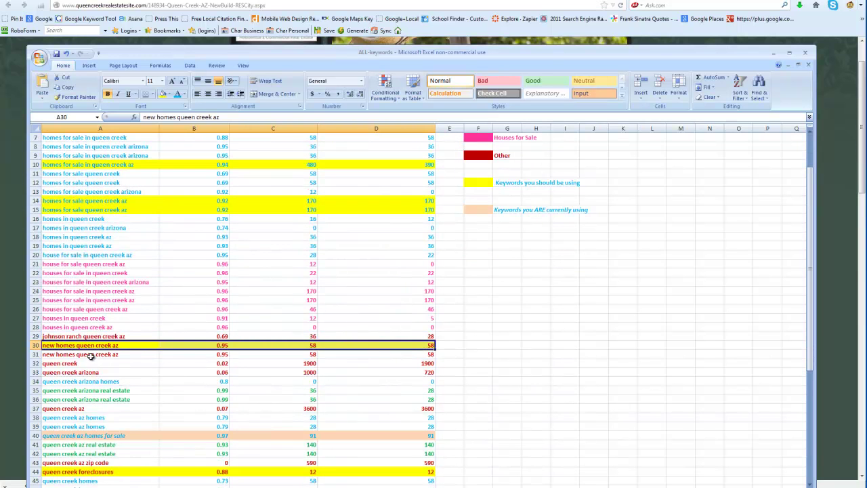
{"action": "left_click", "coordinate": [57, 352]}
{"action": "left_click_drag", "start_coordinate": [57, 353], "coordinate": [358, 354]}
{"action": "key", "text": "Delete"}
Step: Find the yellow "queen creek new homes" keyword and select its row across columns A to D
{"action": "scroll", "coordinate": [167, 233], "scroll_direction": "down", "scroll_amount": 5}
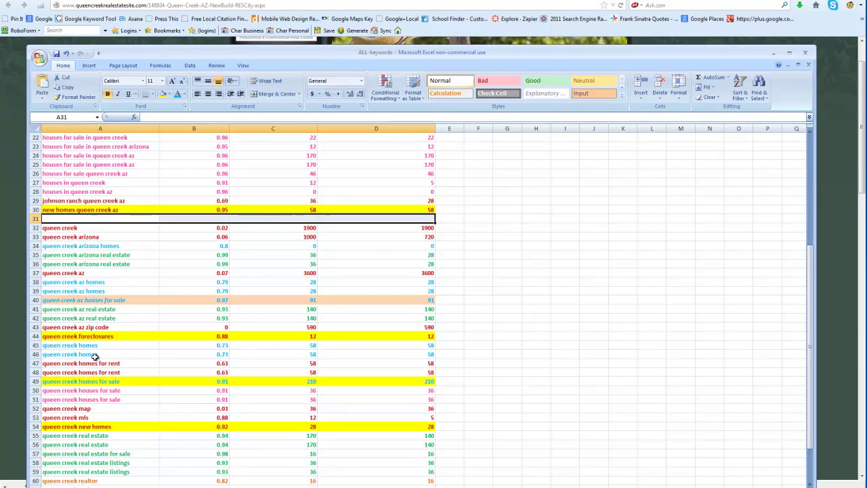
{"action": "scroll", "coordinate": [94, 359], "scroll_direction": "down", "scroll_amount": 2}
{"action": "left_click_drag", "start_coordinate": [83, 368], "coordinate": [389, 374]}
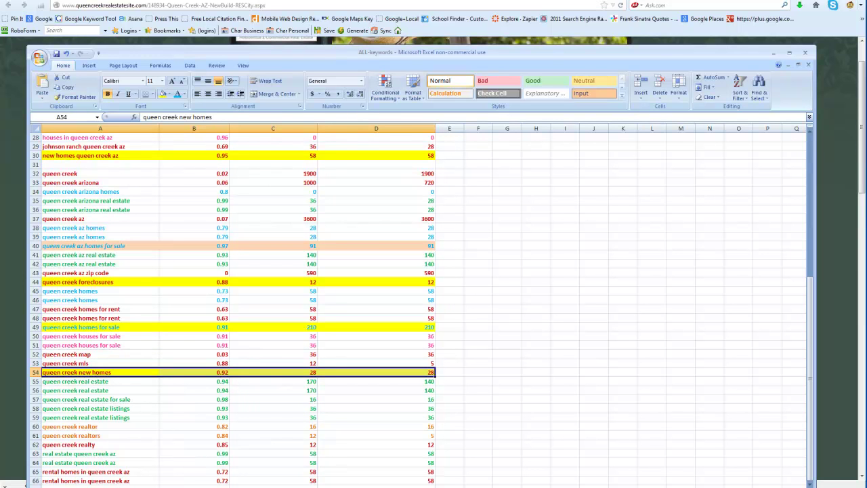
Step: Return to the Queen Creek new-build page in the browser and open its page source
{"action": "left_click", "coordinate": [223, 2]}
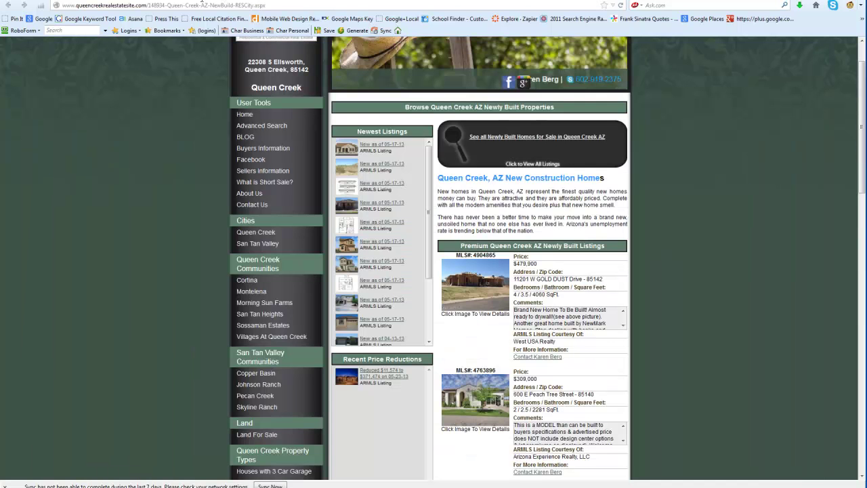
{"action": "scroll", "coordinate": [166, 134], "scroll_direction": "up", "scroll_amount": 2}
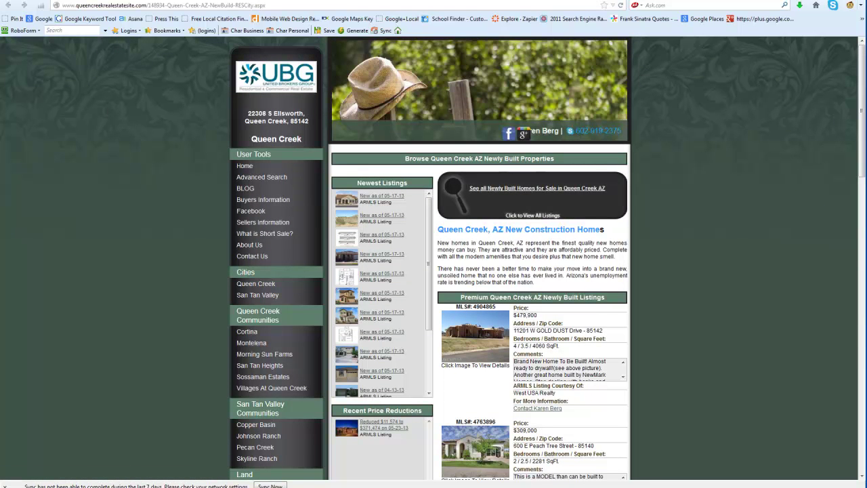
{"action": "right_click", "coordinate": [85, 211]}
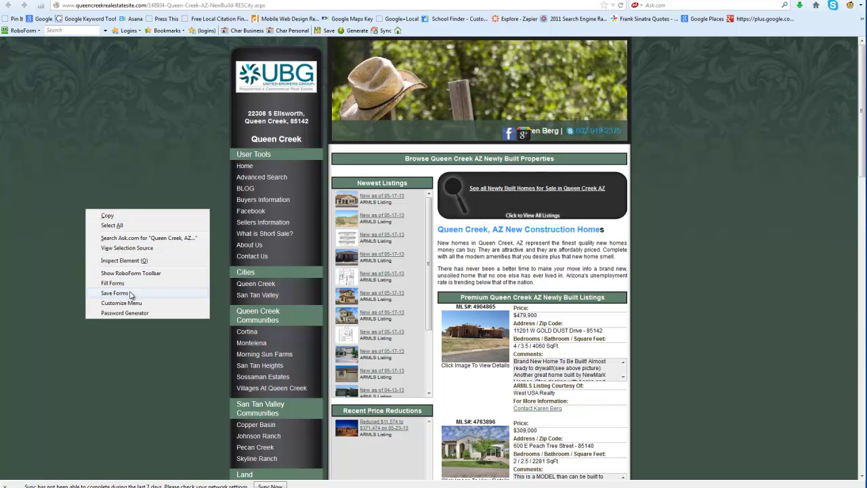
{"action": "right_click", "coordinate": [42, 263]}
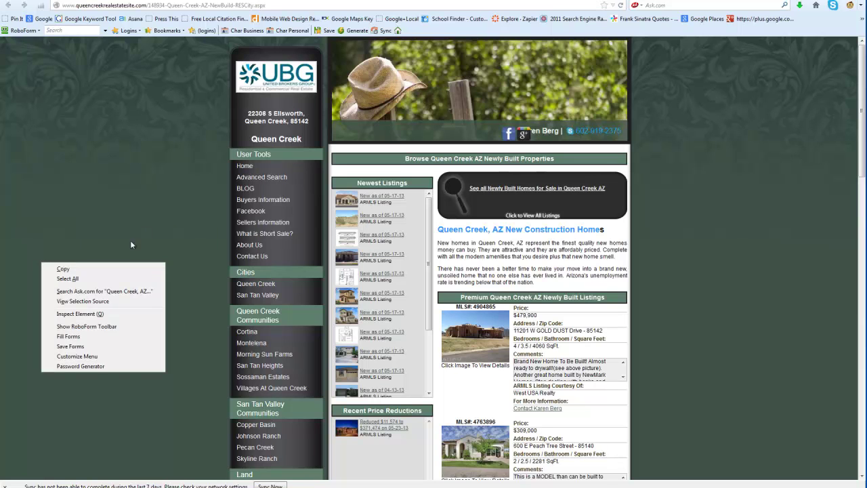
{"action": "right_click", "coordinate": [178, 215]}
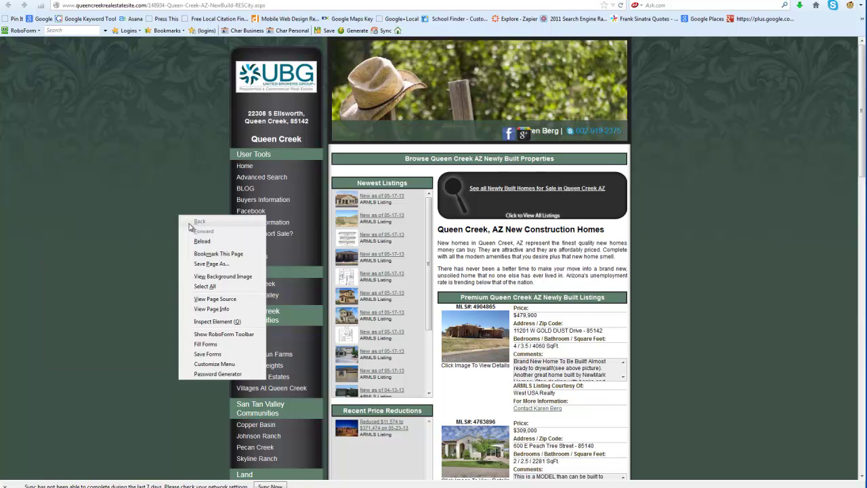
{"action": "left_click", "coordinate": [199, 299]}
Step: Copy the title "New Homes in Queen Creek AZ - Queen Creek AZ New Construction Houses for Sale" and close the page source
{"action": "mouse_move", "coordinate": [42, 38]}
{"action": "left_mouse_down"}
{"action": "mouse_move", "coordinate": [319, 39]}
{"action": "mouse_move", "coordinate": [43, 39]}
{"action": "left_mouse_up"}
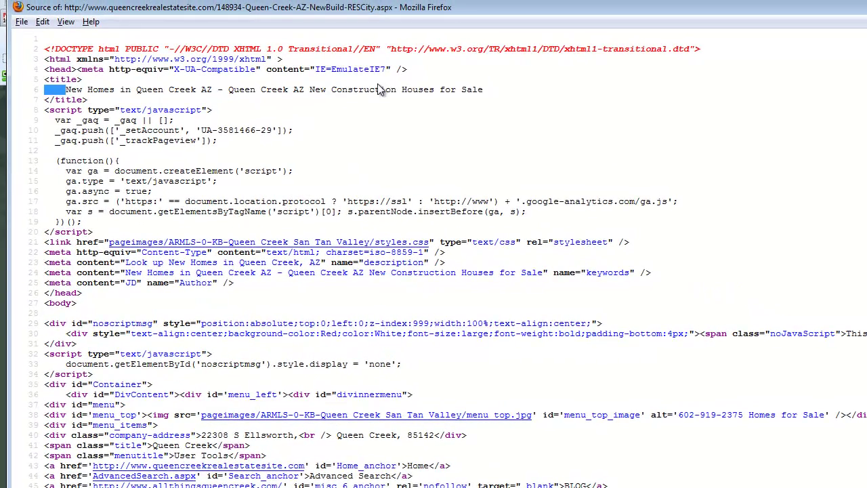
{"action": "left_click_drag", "start_coordinate": [381, 89], "coordinate": [485, 89]}
{"action": "key", "text": "ctrl+c"}
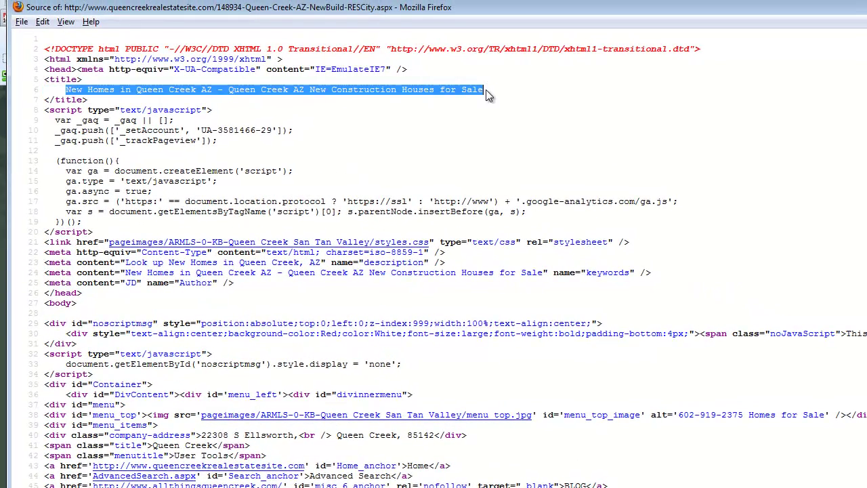
{"action": "key", "text": "ctrl+w"}
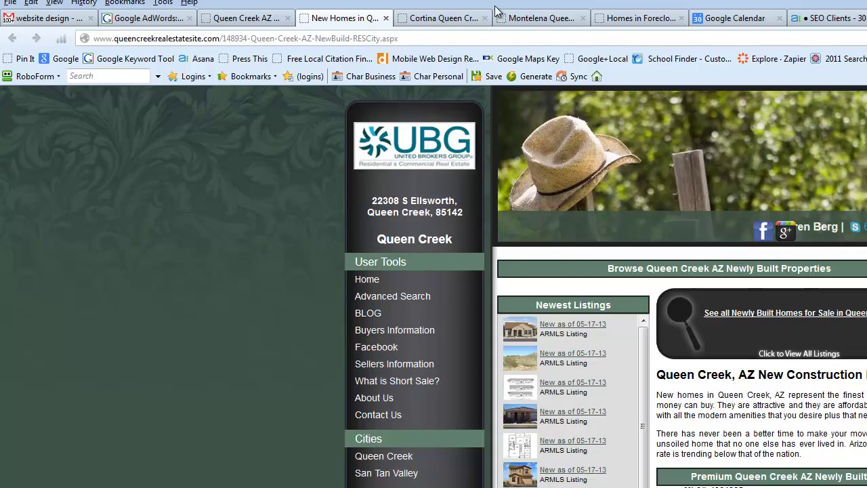
Step: Search the AdWords Keyword Tool for "New Homes in Queen Creek AZ" and "Queen Creek AZ New Construction Houses for Sale" as separate phrases, replacing the existing phrases
{"action": "left_click", "coordinate": [144, 18]}
{"action": "left_click", "coordinate": [503, 245]}
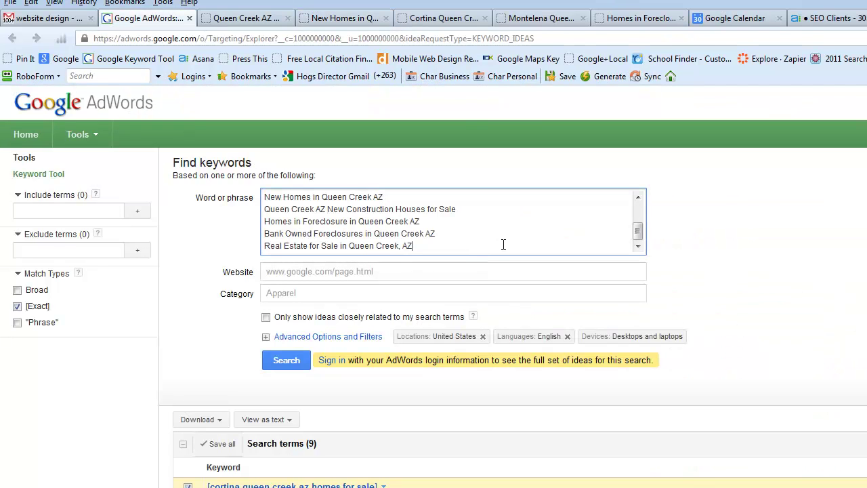
{"action": "key", "text": "ctrl+a"}
{"action": "key", "text": "Delete"}
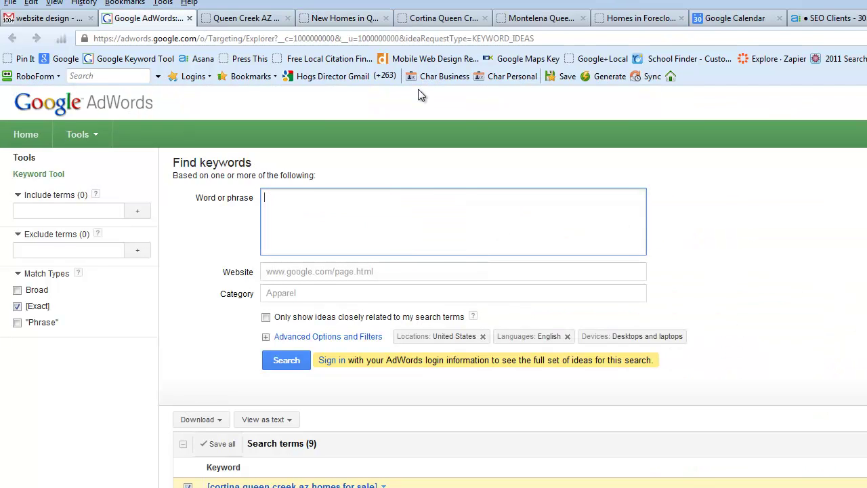
{"action": "key", "text": "ctrl+v"}
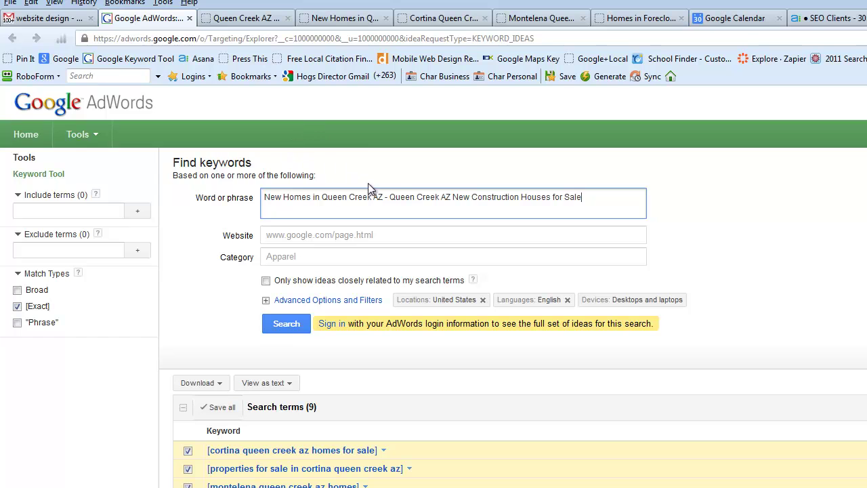
{"action": "key", "text": "BackSpace"}
{"action": "key", "text": "BackSpace"}
{"action": "key", "text": "BackSpace"}
{"action": "key", "text": "Return"}
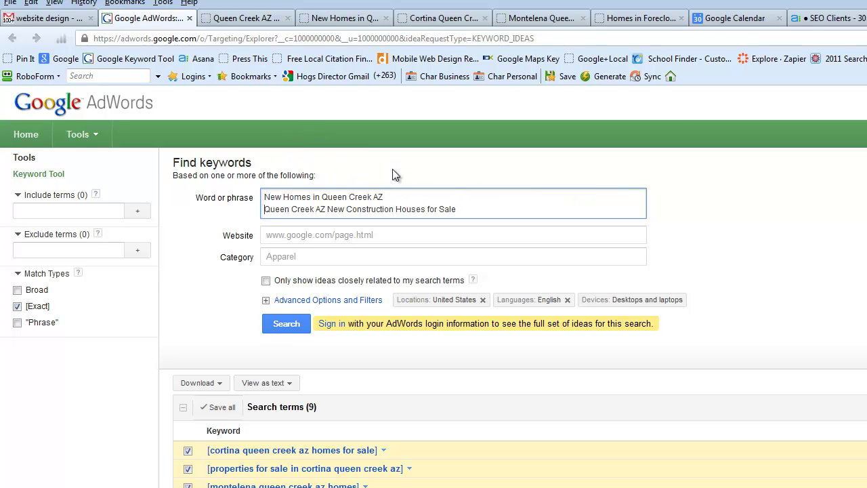
{"action": "left_click", "coordinate": [285, 324]}
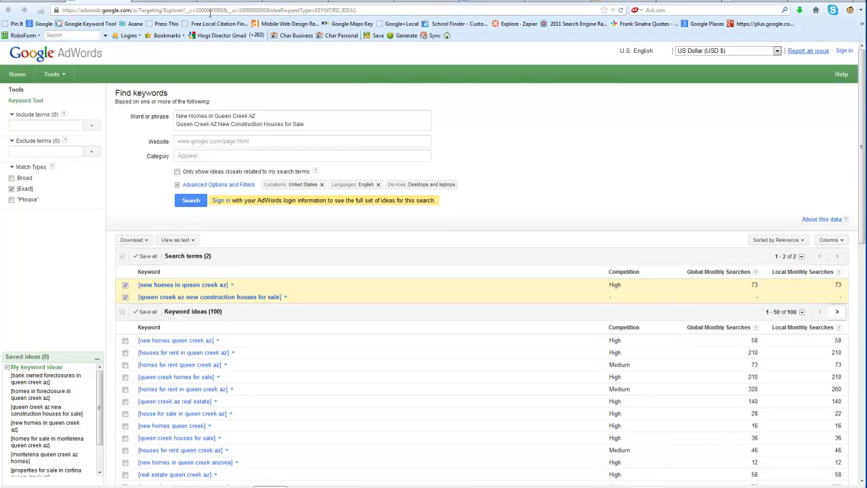
Step: Review the headings and body copy of the Queen Creek new-build page down to the footer
{"action": "left_click", "coordinate": [155, 1]}
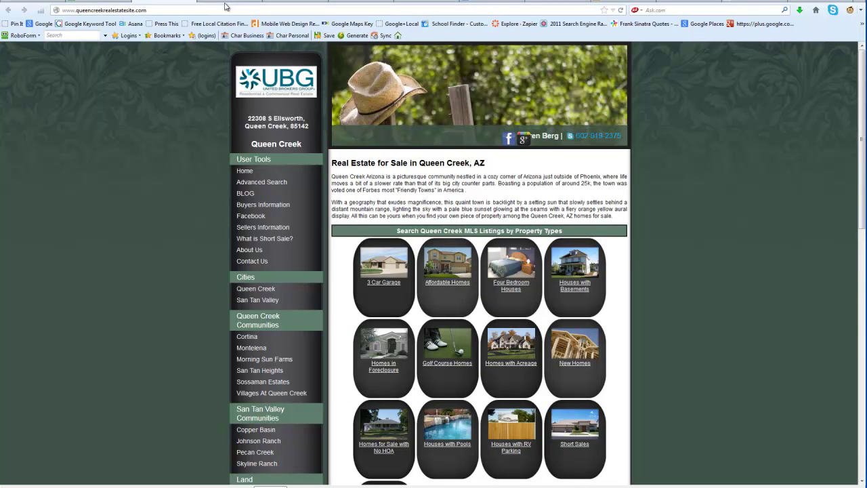
{"action": "scroll", "coordinate": [521, 190], "scroll_direction": "down", "scroll_amount": 3}
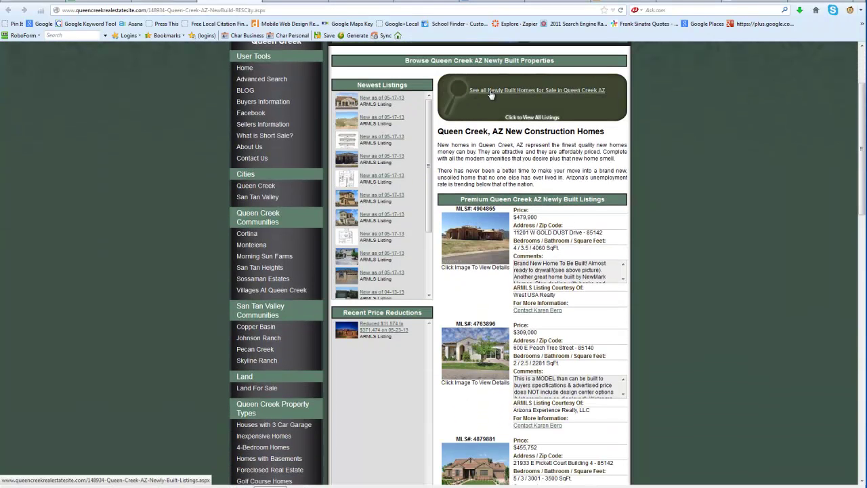
{"action": "scroll", "coordinate": [640, 238], "scroll_direction": "down", "scroll_amount": 12}
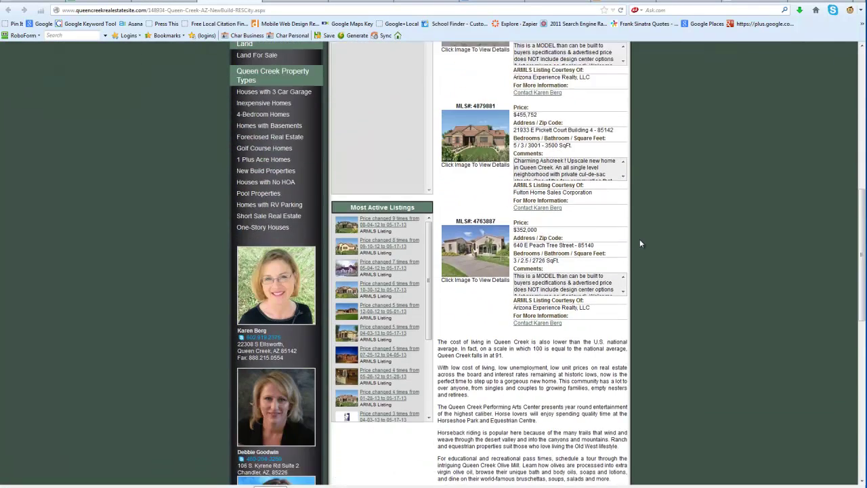
{"action": "scroll", "coordinate": [482, 324], "scroll_direction": "down", "scroll_amount": 6}
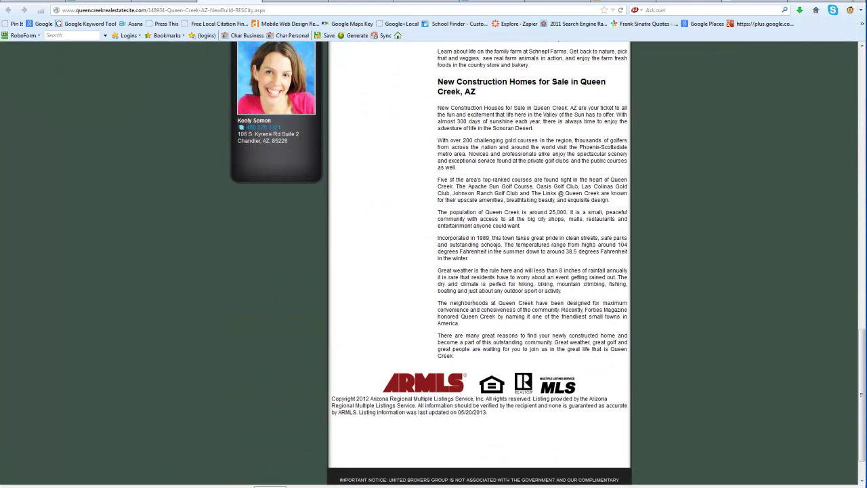
{"action": "scroll", "coordinate": [496, 250], "scroll_direction": "up", "scroll_amount": 6}
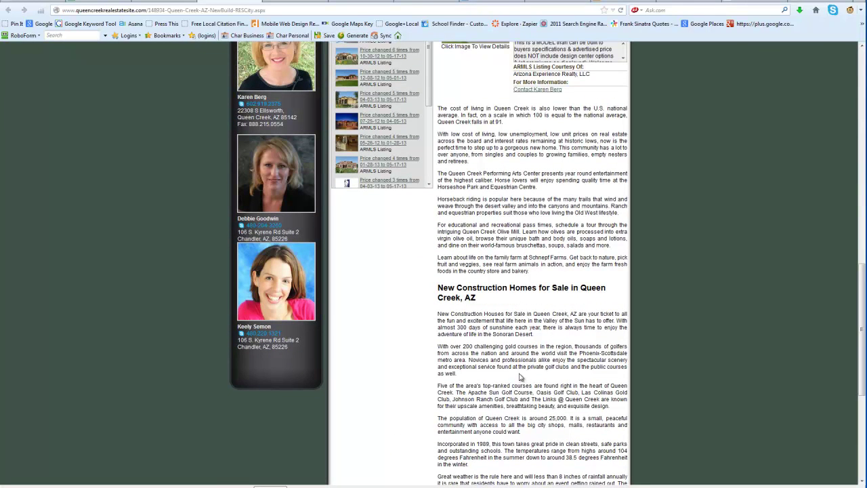
{"action": "scroll", "coordinate": [521, 377], "scroll_direction": "up", "scroll_amount": 15}
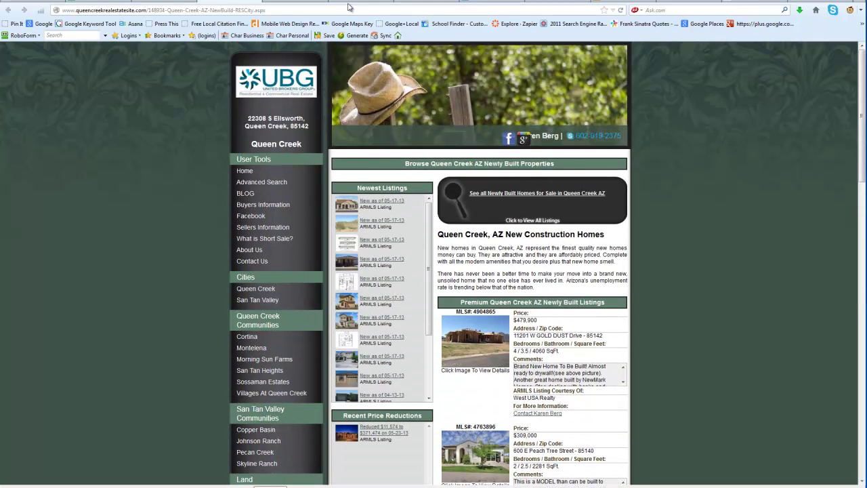
Step: From the foreclosure page's source, copy the title "Homes in Foreclosure in Queen Creek AZ - Bank Owned Foreclosures in Queen Creek AZ" and close the source
{"action": "left_click", "coordinate": [417, 4]}
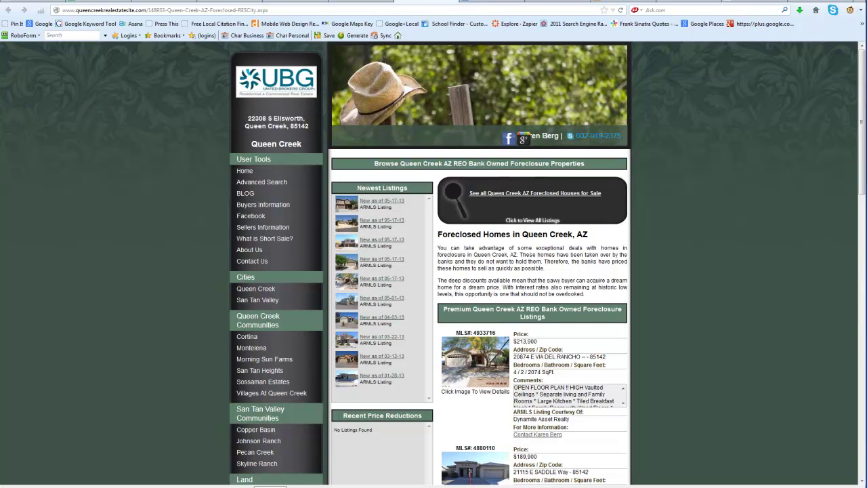
{"action": "right_click", "coordinate": [114, 155]}
{"action": "left_click", "coordinate": [158, 245]}
{"action": "left_click_drag", "start_coordinate": [336, 53], "coordinate": [39, 58]}
{"action": "key", "text": "ctrl+c"}
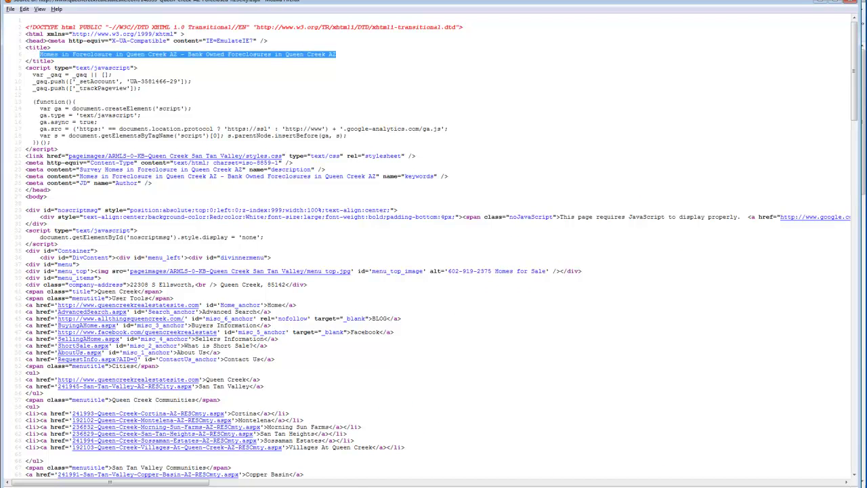
{"action": "key", "text": "ctrl+w"}
Step: Search the Keyword Tool for "Homes in Foreclosure in Queen Creek AZ" and "Bank Owned Foreclosures in Queen Creek AZ" as separate phrases, replacing the previous ones
{"action": "left_click", "coordinate": [122, 3]}
{"action": "left_click", "coordinate": [309, 122]}
{"action": "key", "text": "ctrl+a"}
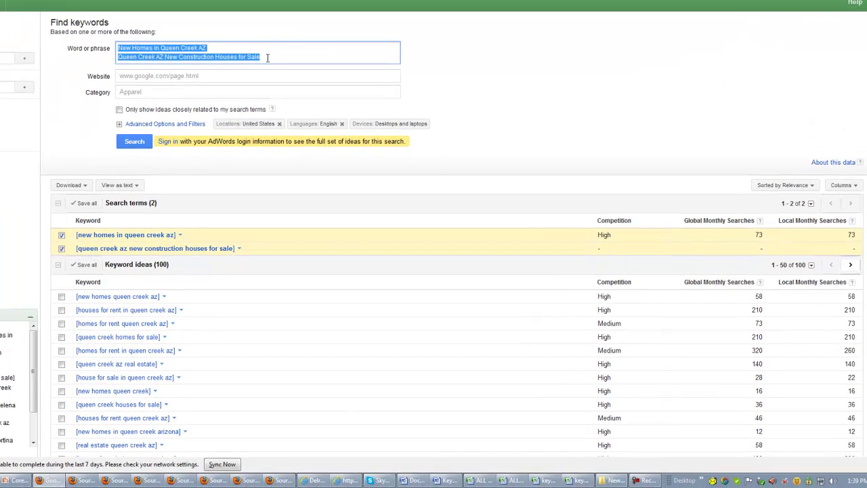
{"action": "key", "text": "ctrl+v"}
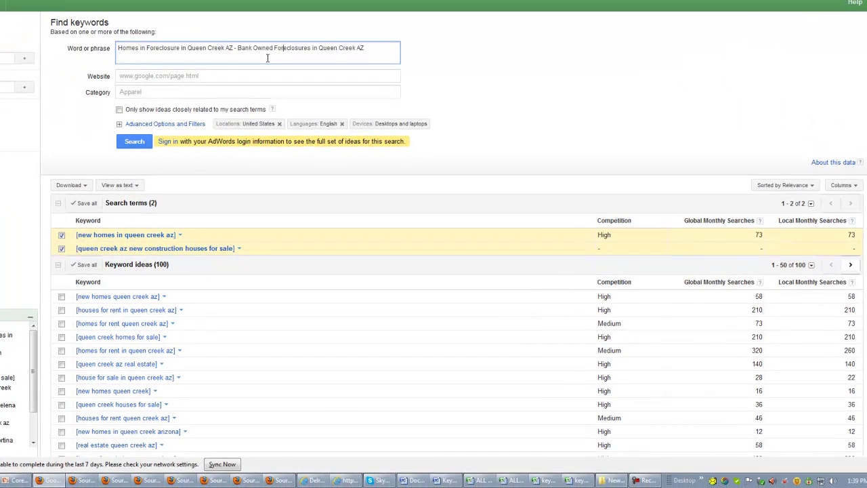
{"action": "key", "text": "BackSpace"}
{"action": "key", "text": "BackSpace"}
{"action": "key", "text": "BackSpace"}
{"action": "key", "text": "Return"}
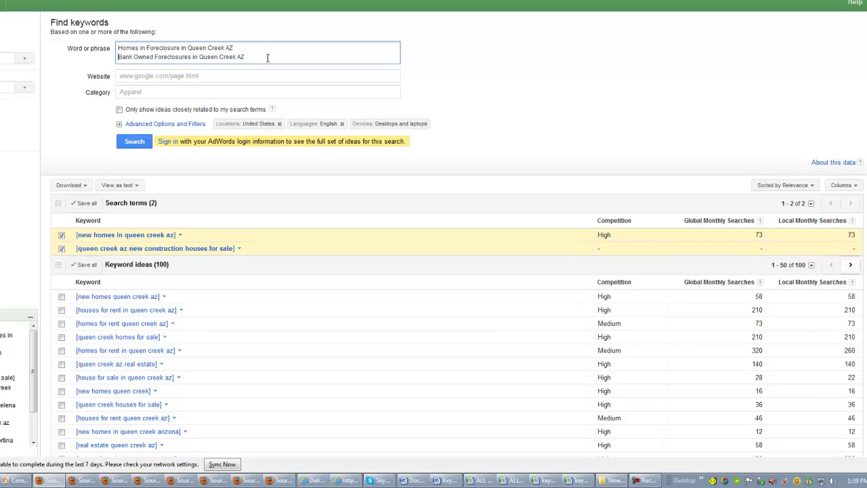
{"action": "left_click", "coordinate": [134, 142]}
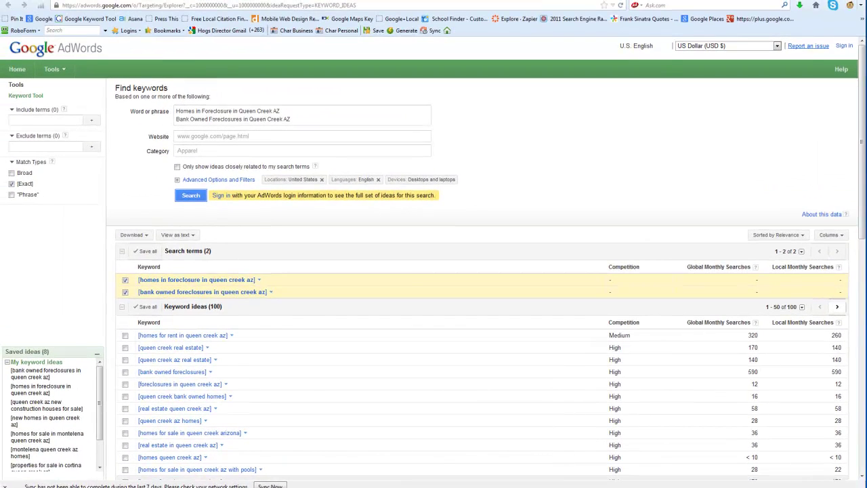
Step: Switch to the ALL-keywords workbook in Excel and undo the recent edits, including the row 31 clearing and the alphabetical sort
{"action": "key", "text": "alt+Tab"}
{"action": "scroll", "coordinate": [105, 353], "scroll_direction": "down", "scroll_amount": 5}
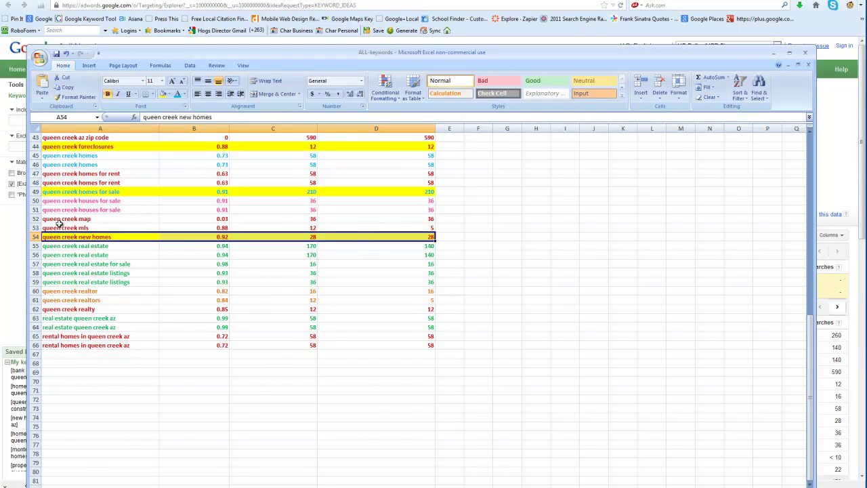
{"action": "scroll", "coordinate": [69, 201], "scroll_direction": "up", "scroll_amount": 14}
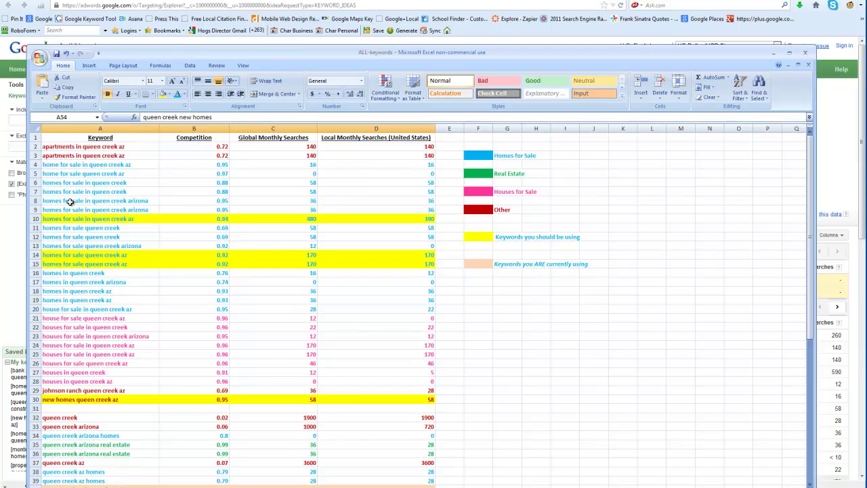
{"action": "key", "text": "ctrl+z"}
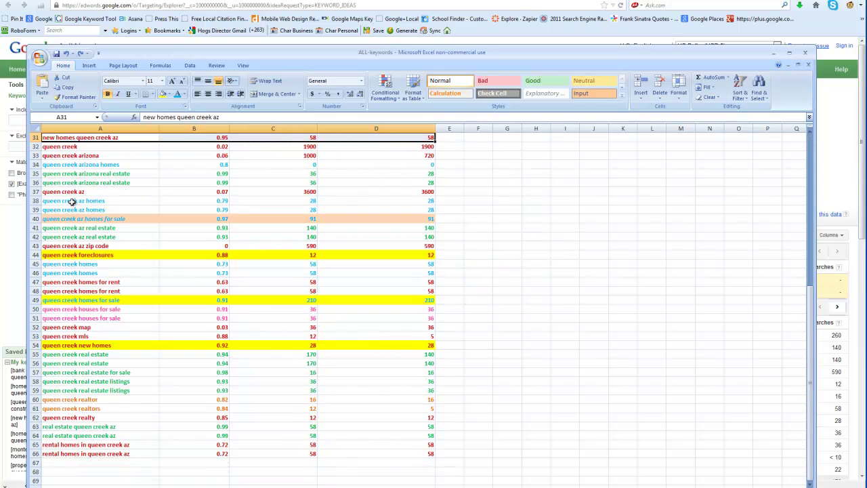
{"action": "key", "text": "ctrl+z"}
{"action": "key", "text": "ctrl+z"}
{"action": "key", "text": "ctrl+z"}
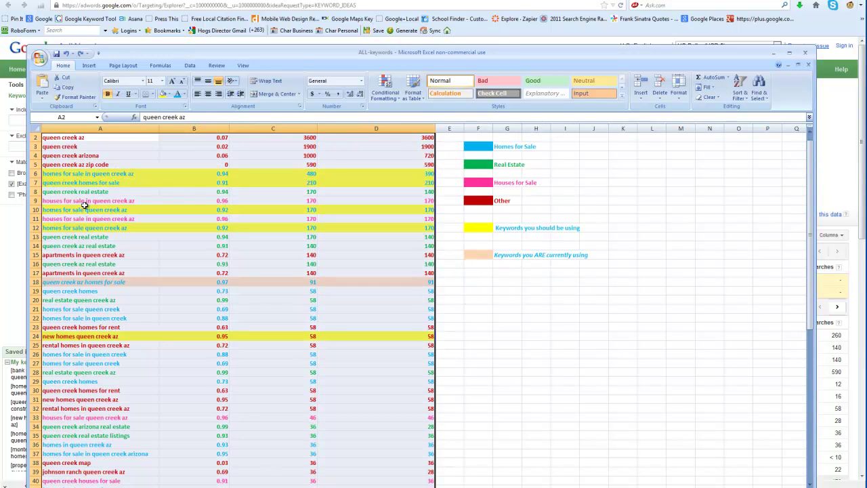
{"action": "key", "text": "ctrl+z"}
{"action": "key", "text": "ctrl+z"}
Step: Find the yellow "queen creek foreclosures" keyword and select its row across columns A to D
{"action": "left_click", "coordinate": [80, 353]}
{"action": "left_click", "coordinate": [80, 345]}
{"action": "left_click_drag", "start_coordinate": [407, 346], "coordinate": [124, 346]}
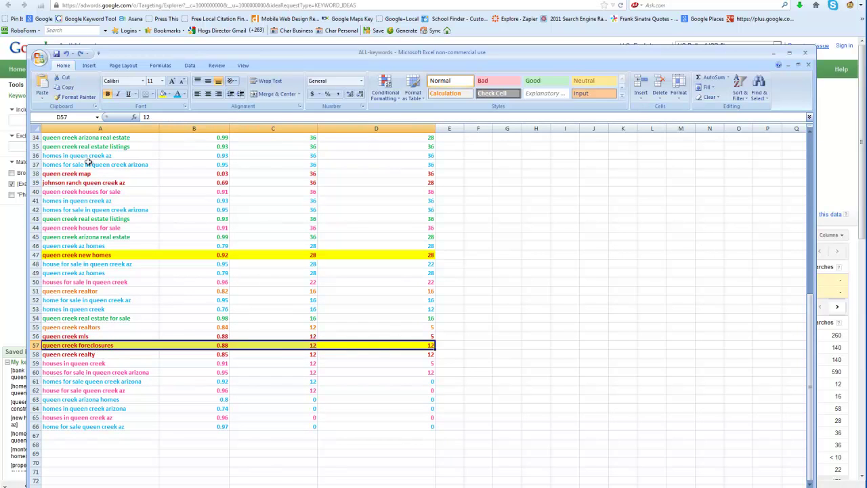
Step: Return to the Queen Creek foreclosure page in the browser and review its headings and body copy
{"action": "key", "text": "alt+Tab"}
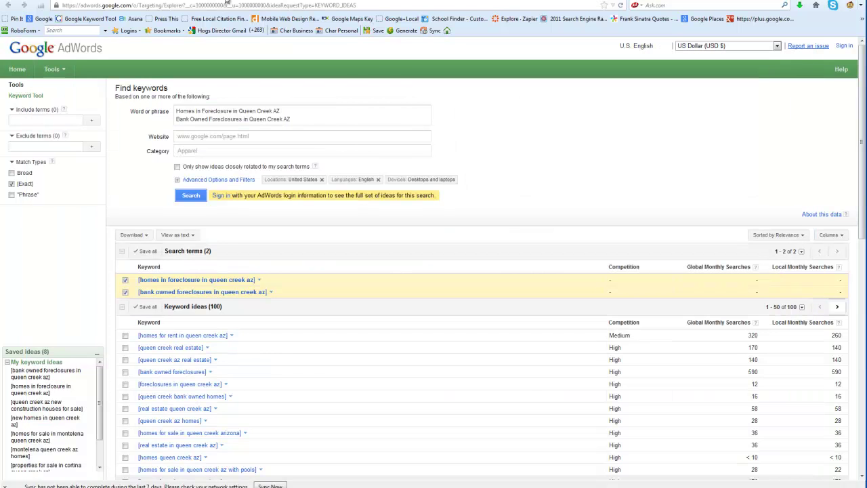
{"action": "key", "text": "alt+Tab"}
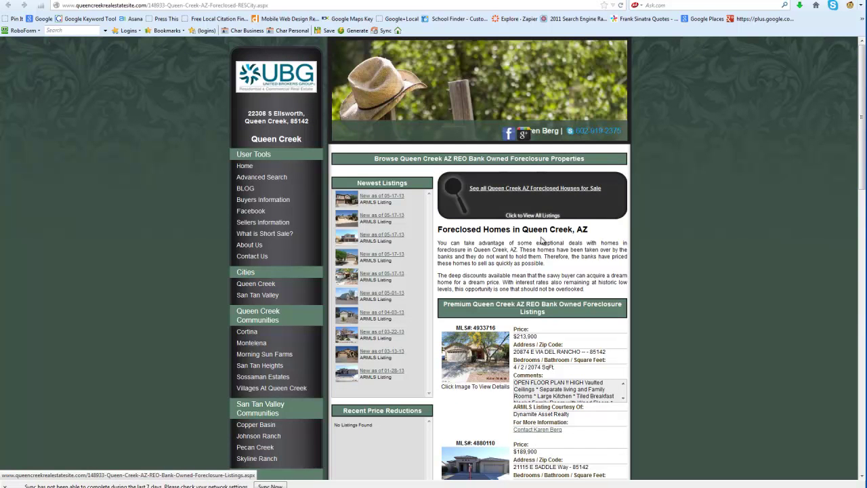
{"action": "scroll", "coordinate": [513, 256], "scroll_direction": "down", "scroll_amount": 15}
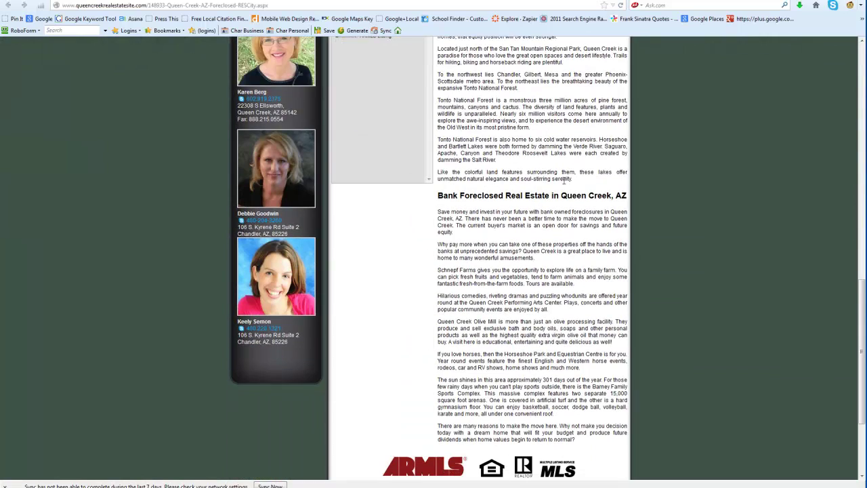
{"action": "scroll", "coordinate": [515, 271], "scroll_direction": "up", "scroll_amount": 15}
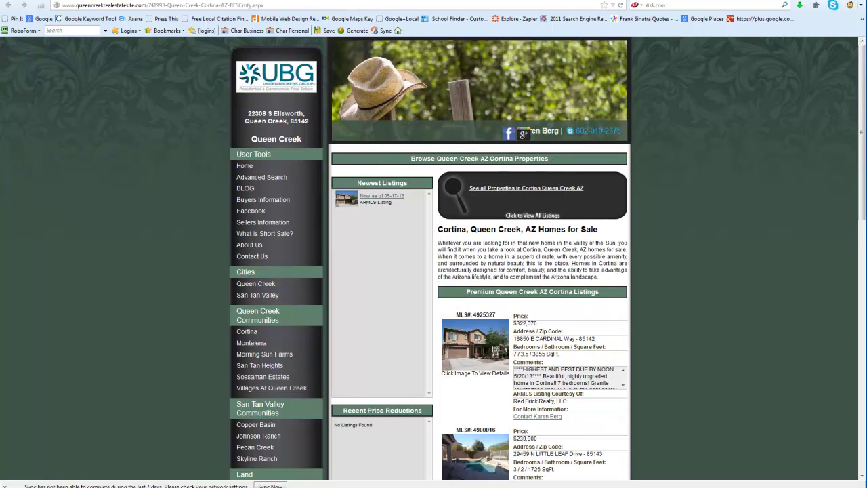
Step: In the ALL-keywords workbook, open the sheet of title keywords and select the two Cortina rows across columns A to D
{"action": "key", "text": "alt+Tab"}
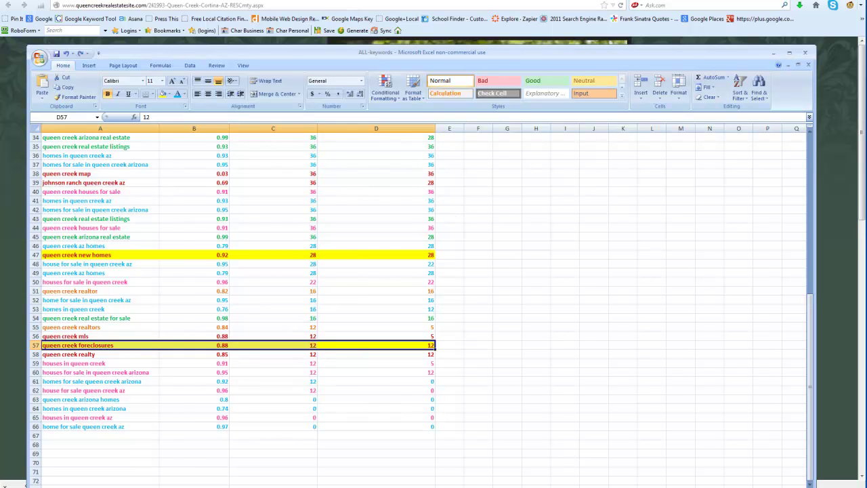
{"action": "left_click", "coordinate": [139, 485]}
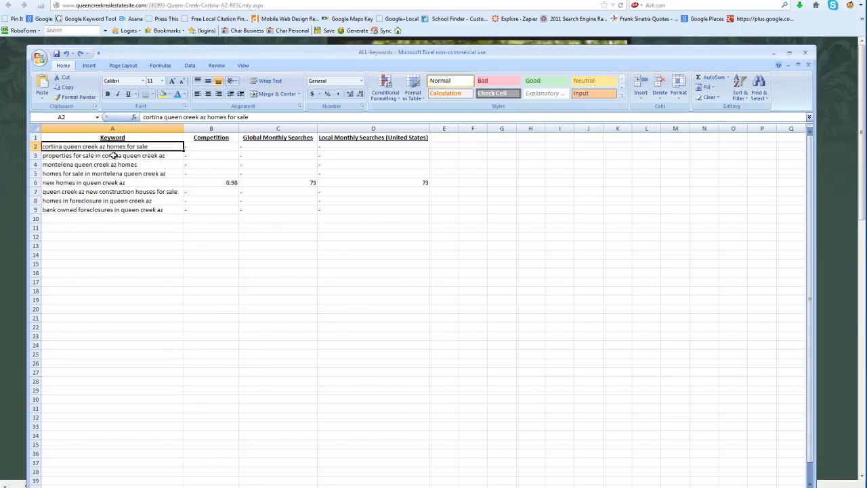
{"action": "key", "text": "Down"}
{"action": "key", "text": "Up"}
{"action": "key", "text": "shift+Down"}
{"action": "key", "text": "shift+Right"}
{"action": "key", "text": "shift+Right"}
{"action": "key", "text": "shift+Right"}
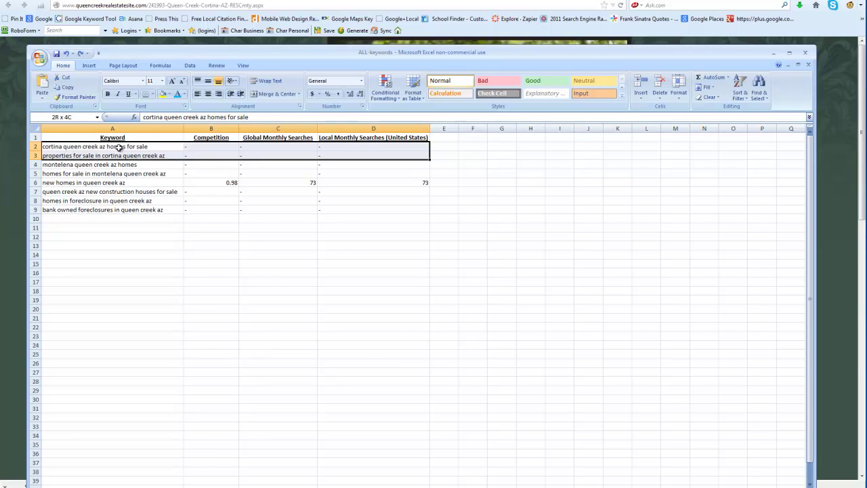
Step: Select the two Montelena keyword rows, 4 and 5, across columns A to D
{"action": "key", "text": "Down"}
{"action": "key", "text": "Down"}
{"action": "key", "text": "shift+Down"}
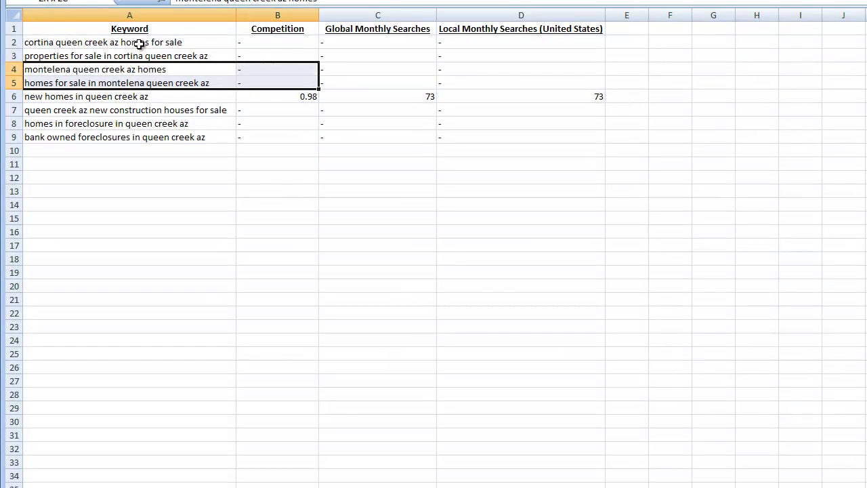
{"action": "key", "text": "shift+Right"}
{"action": "key", "text": "shift+Right"}
{"action": "key", "text": "shift+Right"}
{"action": "key", "text": "Down"}
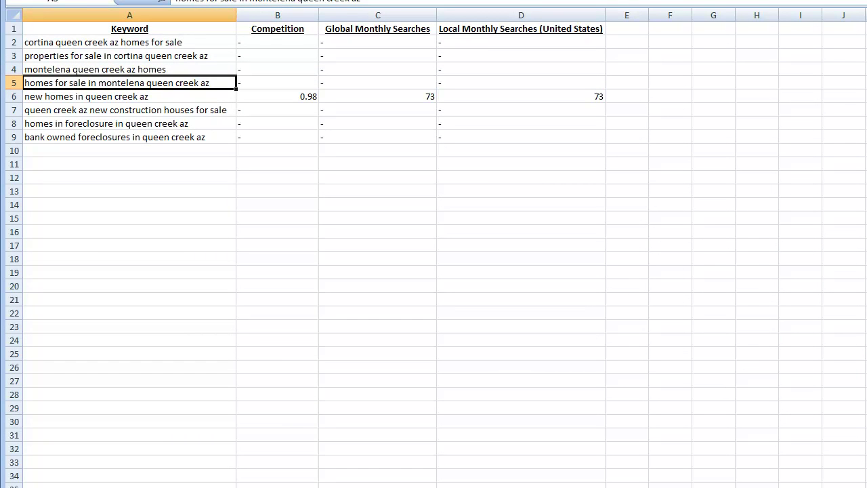
Step: Select the whole keyword list in A2:D9, followed by the "new homes in queen creek az" row
{"action": "left_click_drag", "start_coordinate": [85, 40], "coordinate": [558, 136]}
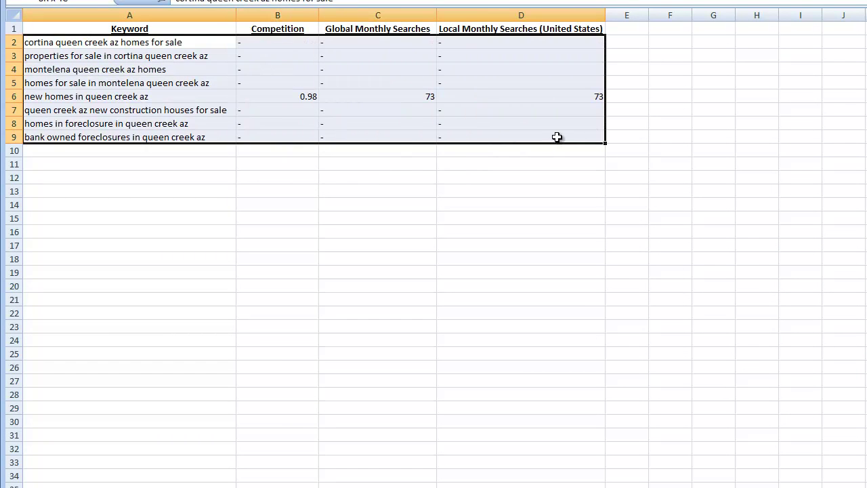
{"action": "left_click_drag", "start_coordinate": [168, 99], "coordinate": [548, 96]}
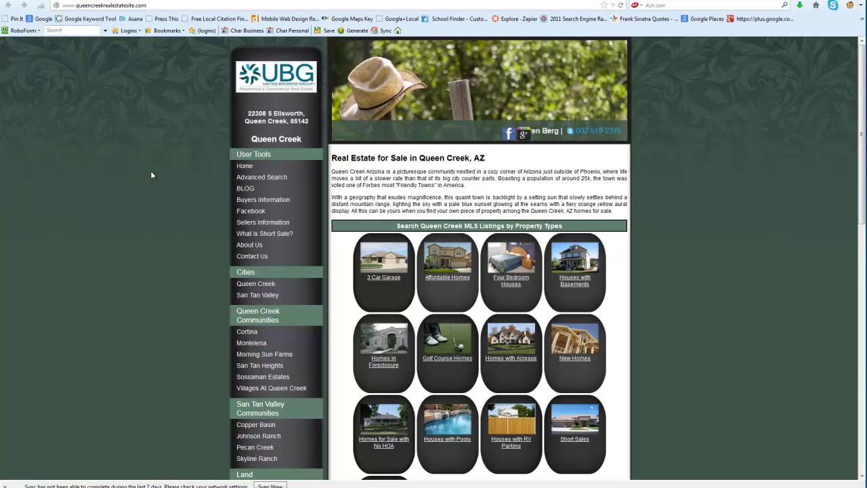
Step: Review the Queen Creek site's homepage headings and body copy down to the footer in the browser
{"action": "scroll", "coordinate": [151, 168], "scroll_direction": "down", "scroll_amount": 10}
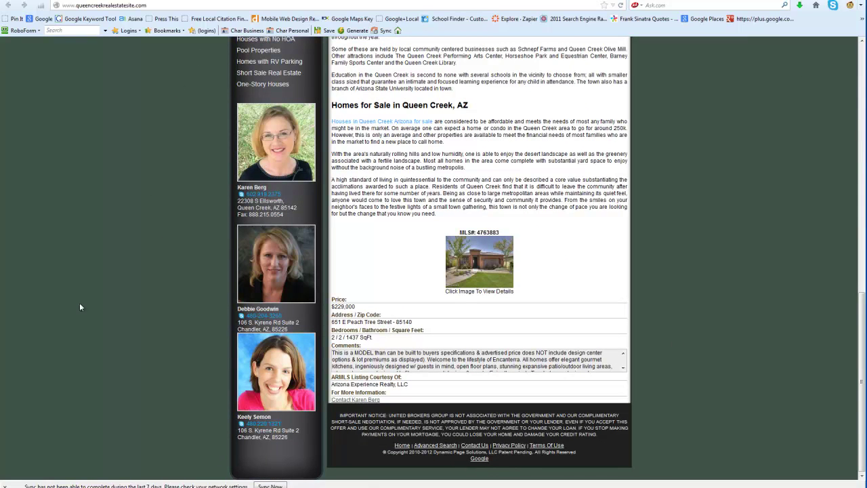
{"action": "scroll", "coordinate": [645, 194], "scroll_direction": "up", "scroll_amount": 5}
{"action": "scroll", "coordinate": [646, 195], "scroll_direction": "up", "scroll_amount": 8}
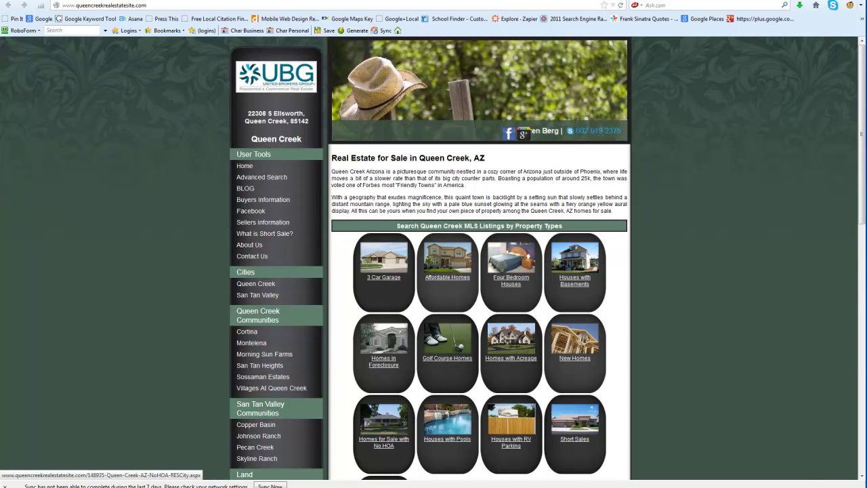
Step: Switch to the ALL-keywords workbook's colour-coded list and check the rental keywords "queen creek homes for rent" and "rental homes in queen creek az"
{"action": "key", "text": "alt+Tab"}
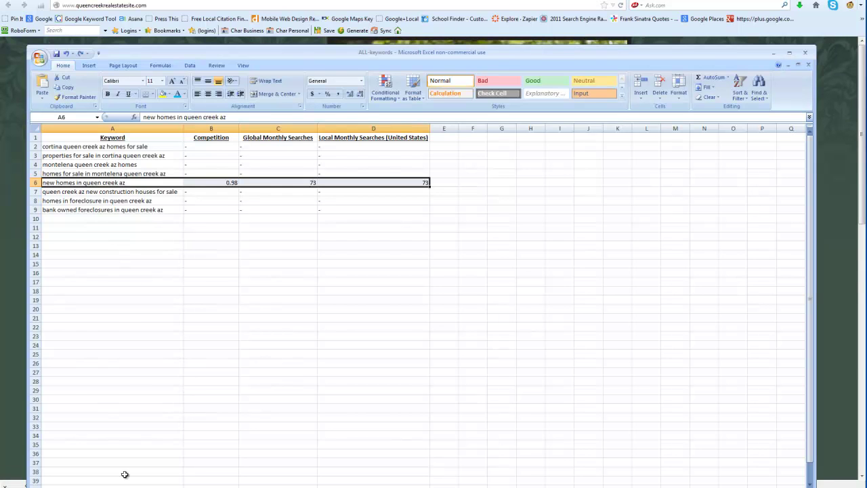
{"action": "scroll", "coordinate": [94, 200], "scroll_direction": "up", "scroll_amount": 4}
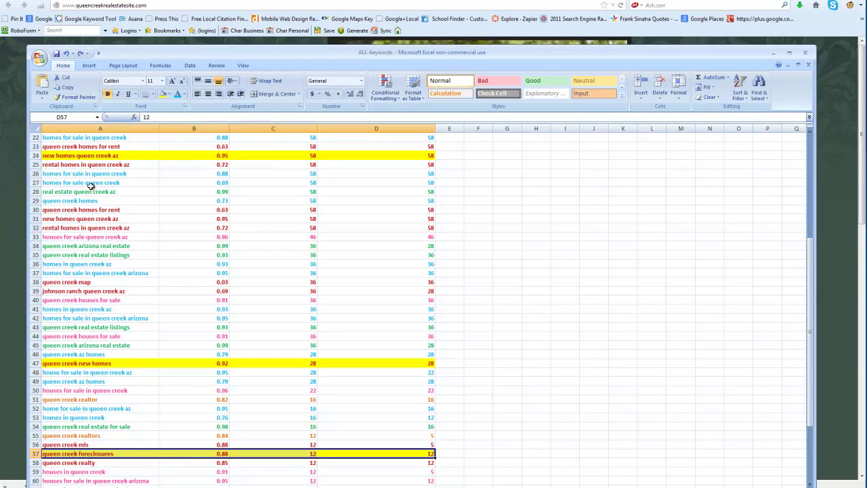
{"action": "left_click", "coordinate": [96, 148]}
{"action": "left_click", "coordinate": [99, 164]}
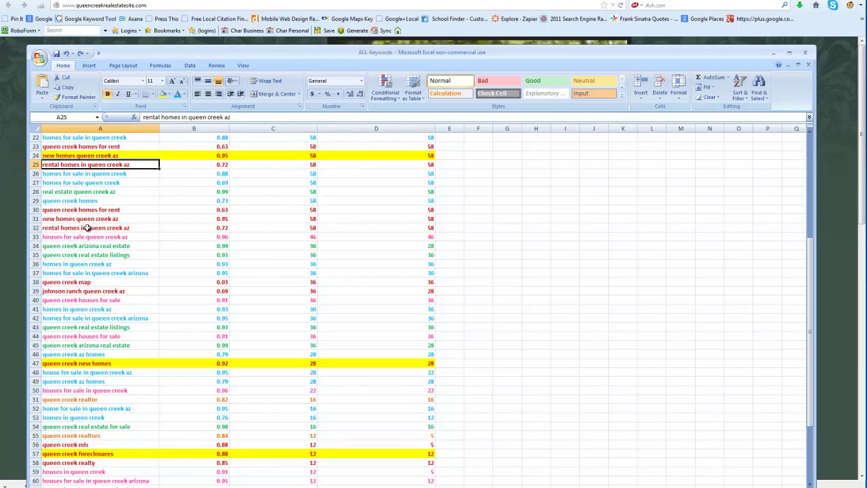
Step: Select the "new homes queen creek az" keyword in row 31 across columns A to D
{"action": "left_click", "coordinate": [88, 219]}
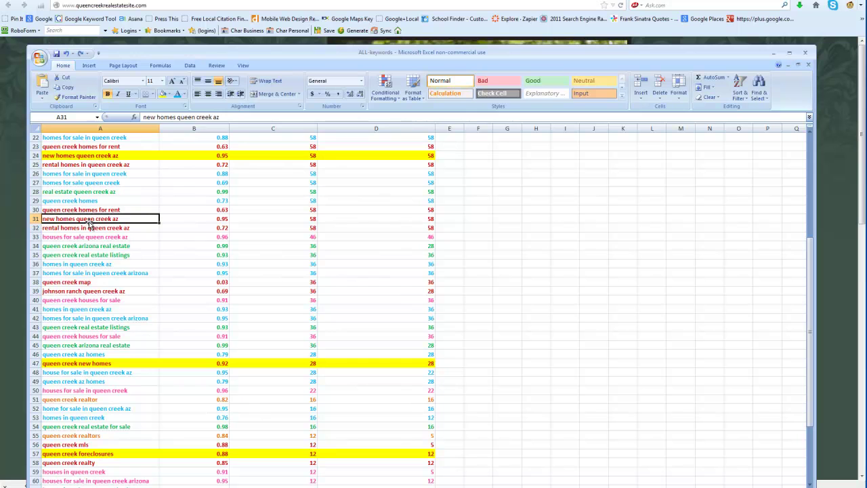
{"action": "key", "text": "shift+Right"}
{"action": "key", "text": "shift+Right"}
{"action": "key", "text": "shift+Right"}
{"action": "key", "text": "shift+Right"}
{"action": "key", "text": "shift+Left"}
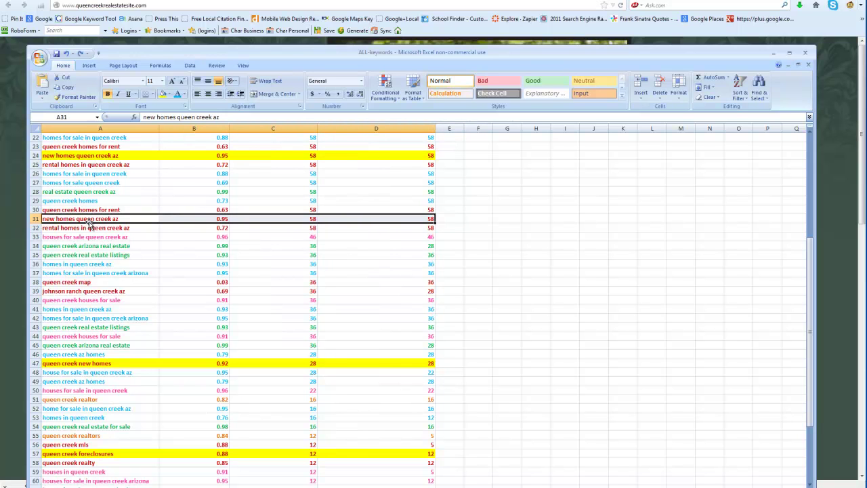
Step: Check the keywords "queen creek map", "johnson ranch queen creek az" and "queen creek realtor" further down the list
{"action": "left_click", "coordinate": [96, 282]}
{"action": "left_click", "coordinate": [93, 292]}
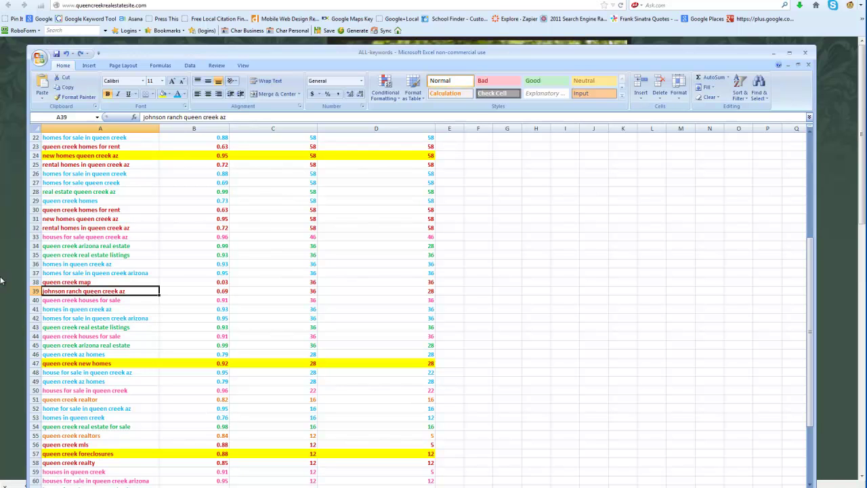
{"action": "scroll", "coordinate": [6, 271], "scroll_direction": "down", "scroll_amount": 2}
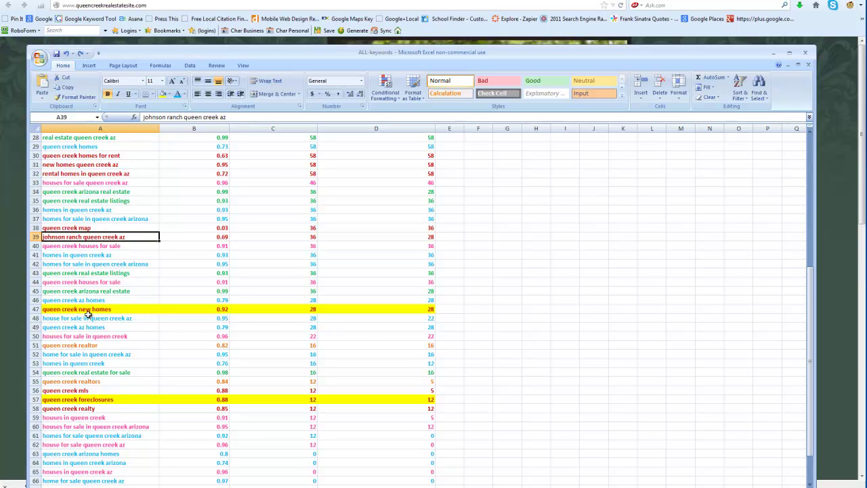
{"action": "scroll", "coordinate": [88, 313], "scroll_direction": "down", "scroll_amount": 2}
{"action": "left_click", "coordinate": [94, 292]}
Step: Return to the real estate site in the browser and review its About Us page down through the testimonials
{"action": "left_click", "coordinate": [23, 290]}
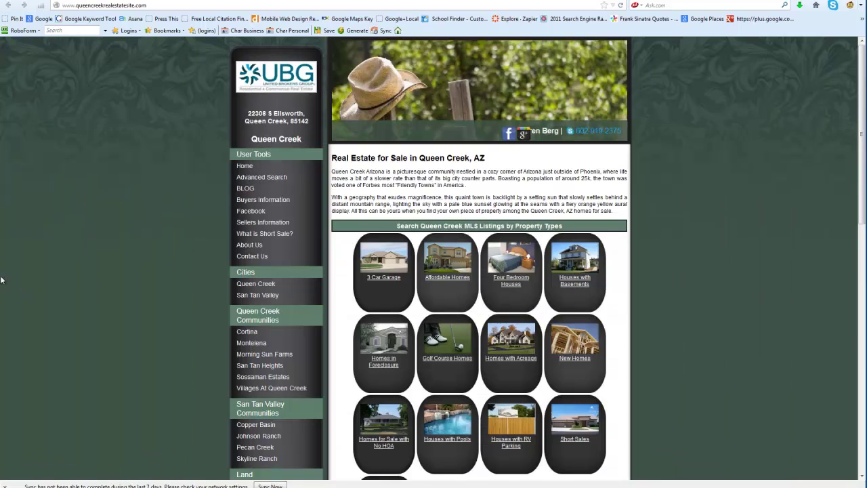
{"action": "left_click", "coordinate": [261, 247]}
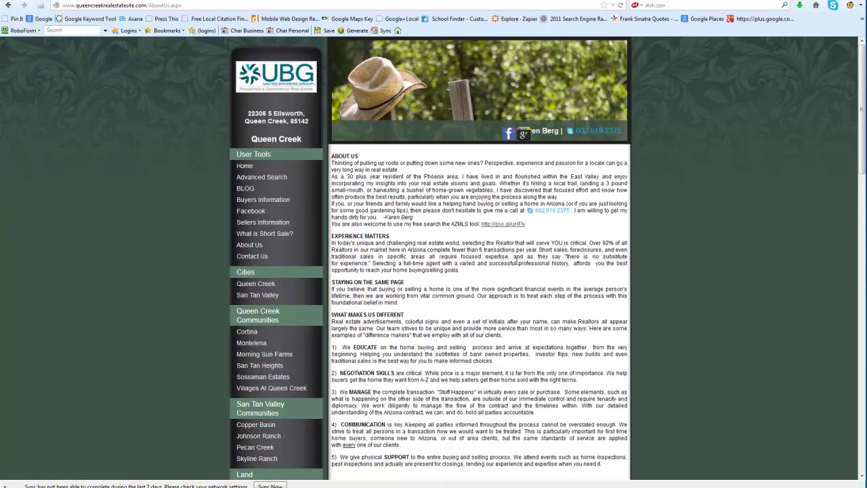
{"action": "scroll", "coordinate": [345, 290], "scroll_direction": "down", "scroll_amount": 3}
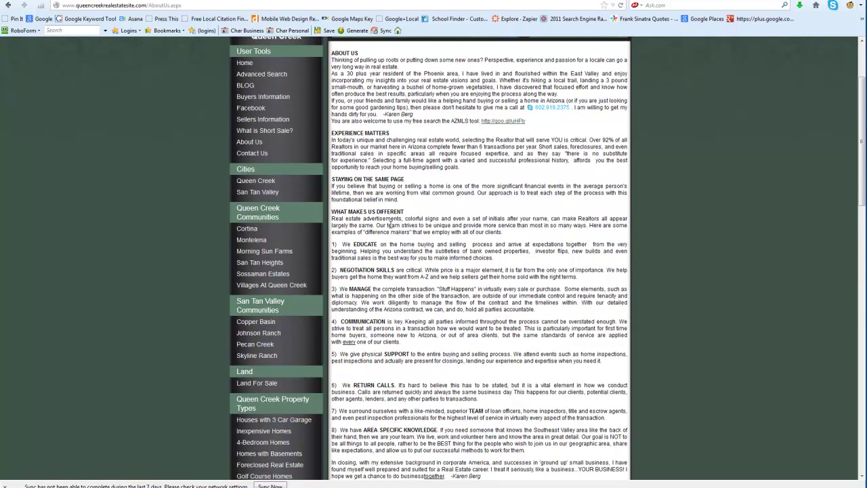
{"action": "scroll", "coordinate": [436, 225], "scroll_direction": "down", "scroll_amount": 3}
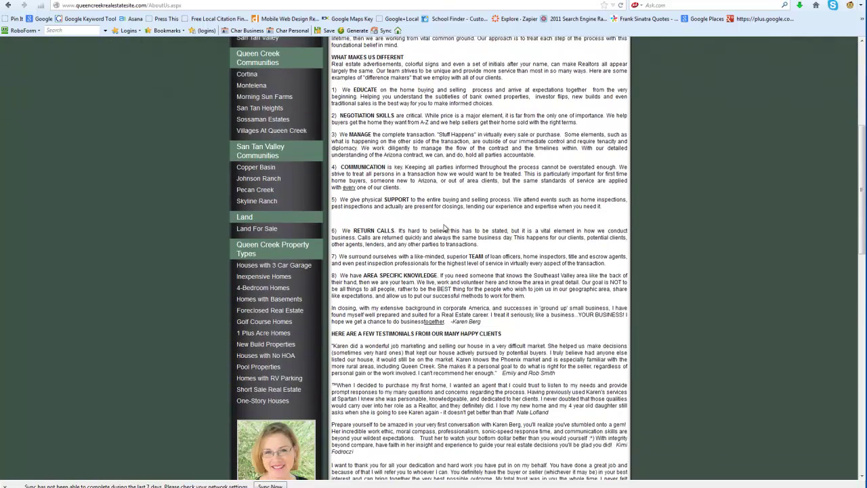
{"action": "scroll", "coordinate": [434, 229], "scroll_direction": "down", "scroll_amount": 7}
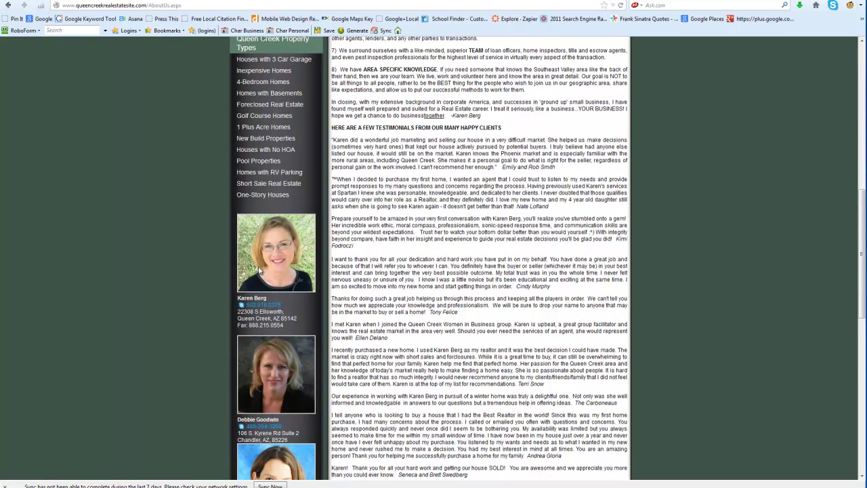
Step: Switch to the keyword workbook and check the "queen creek realtors", "queen creek mls" and "queen creek realty" rows
{"action": "key", "text": "alt+Tab"}
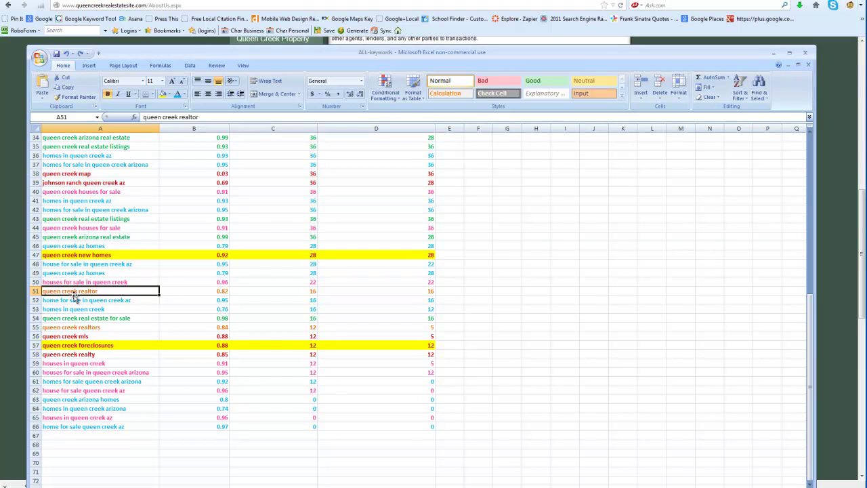
{"action": "left_click", "coordinate": [78, 329]}
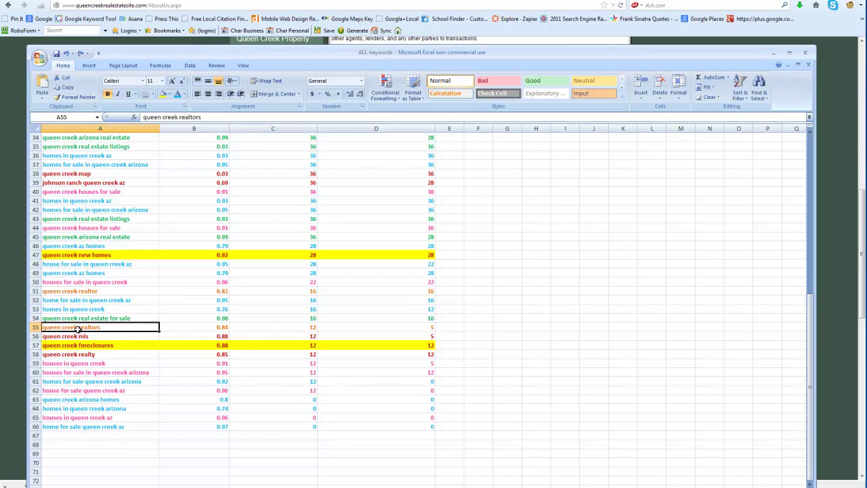
{"action": "left_click", "coordinate": [77, 335]}
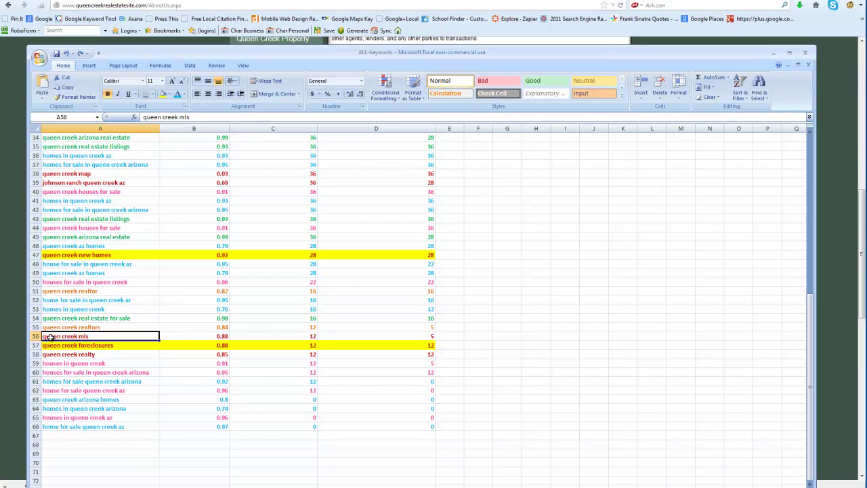
{"action": "left_click", "coordinate": [94, 355]}
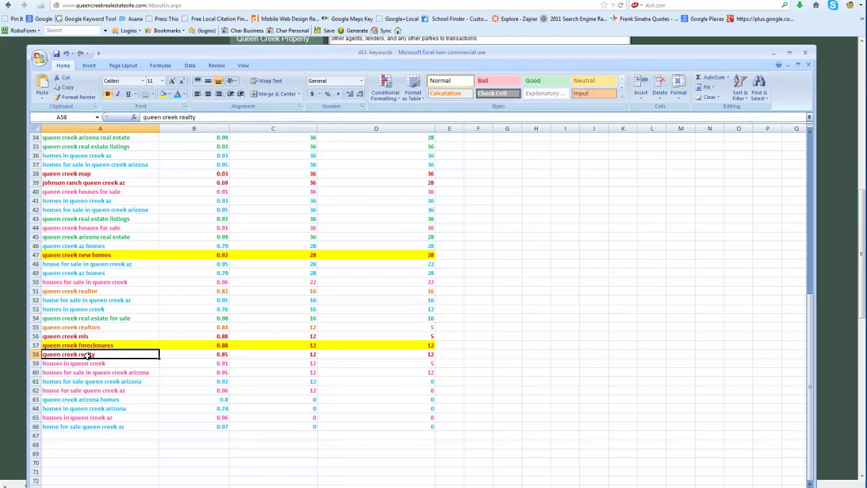
Step: Return to the real estate site and open its Johnson Ranch community page
{"action": "left_click", "coordinate": [14, 350]}
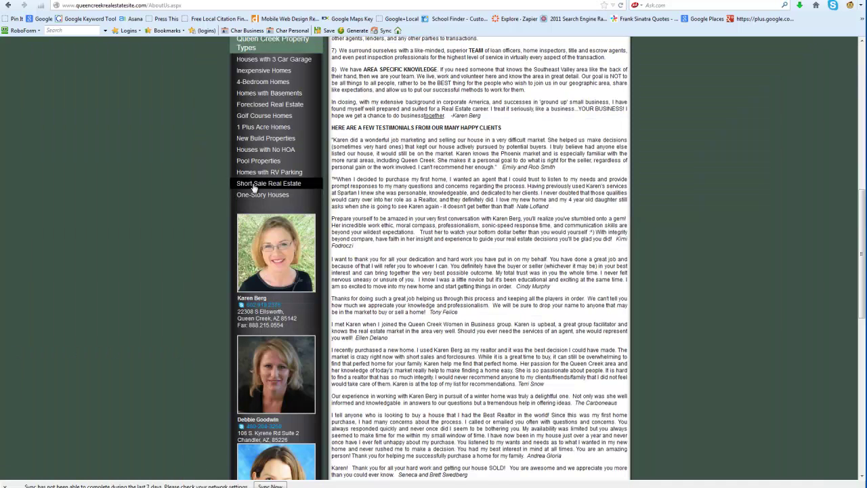
{"action": "scroll", "coordinate": [173, 190], "scroll_direction": "up", "scroll_amount": 5}
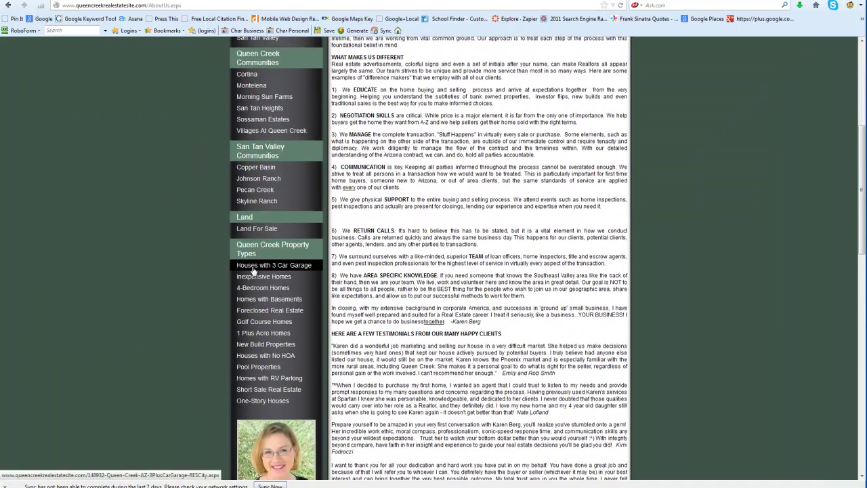
{"action": "left_click", "coordinate": [232, 179]}
Step: Check the "johnson ranch queen creek az" row in the keyword workbook, and return to the Johnson Ranch page in the browser
{"action": "key", "text": "alt+Tab"}
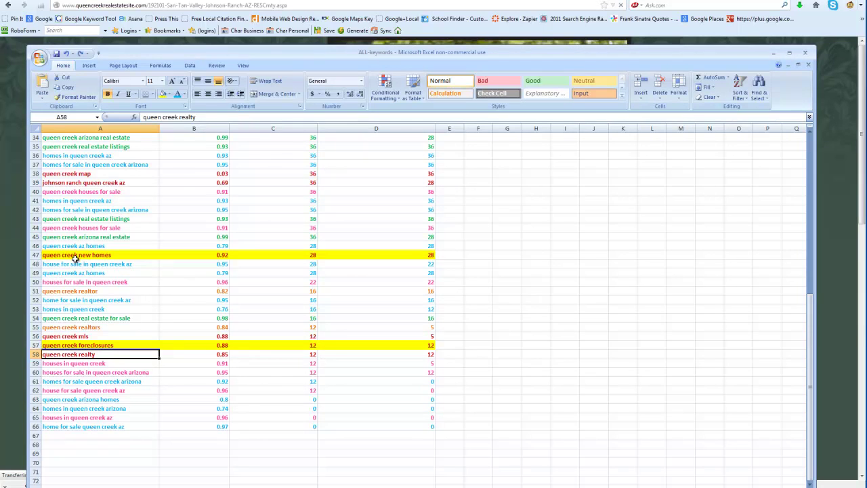
{"action": "left_click", "coordinate": [77, 185]}
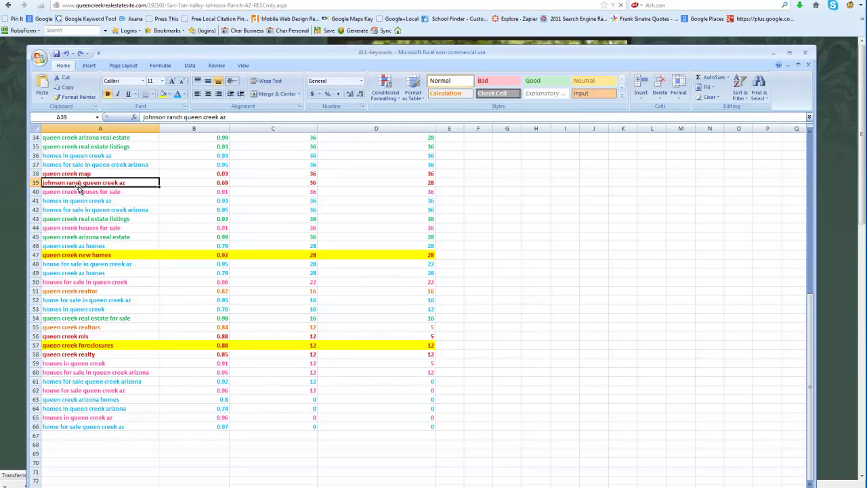
{"action": "left_click", "coordinate": [21, 147]}
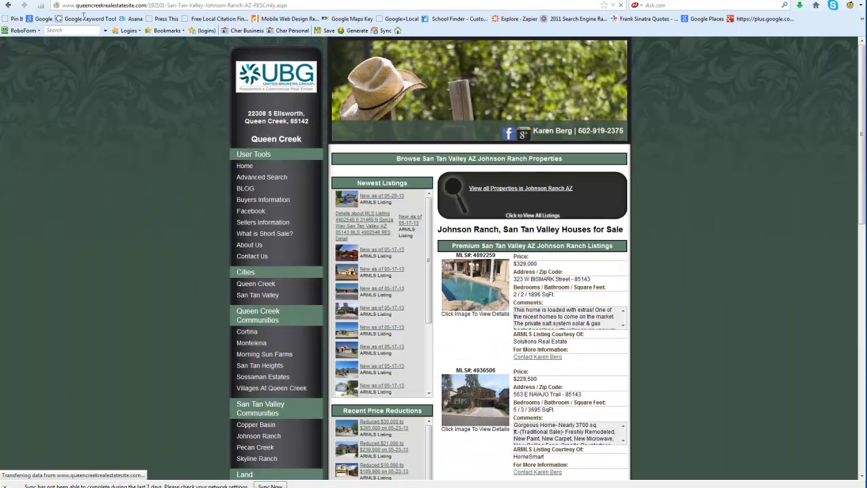